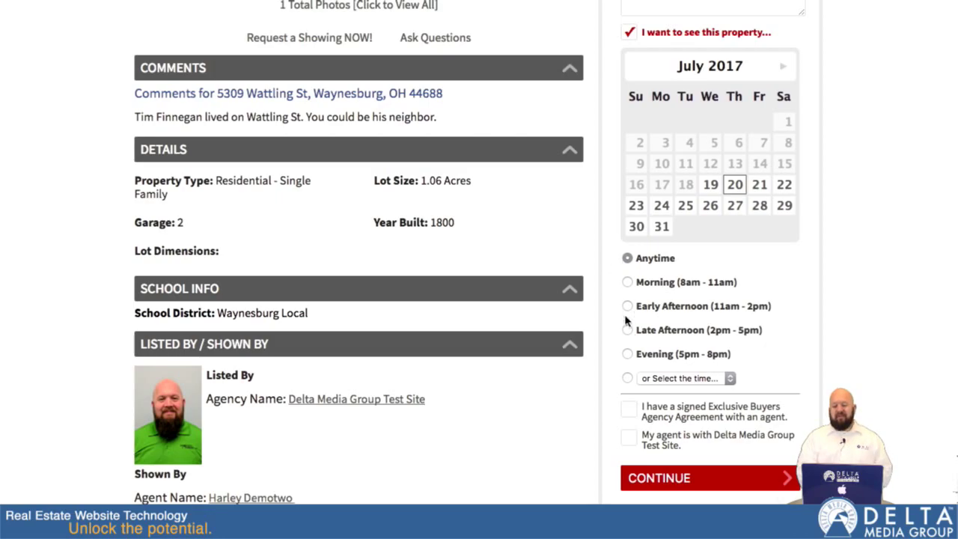
Choose Late Afternoon (2pm - 5pm) as the showing time for the listed property and submit the showing request.
click(629, 332)
scroll(701, 413, down, 1)
scroll(702, 413, down, 3)
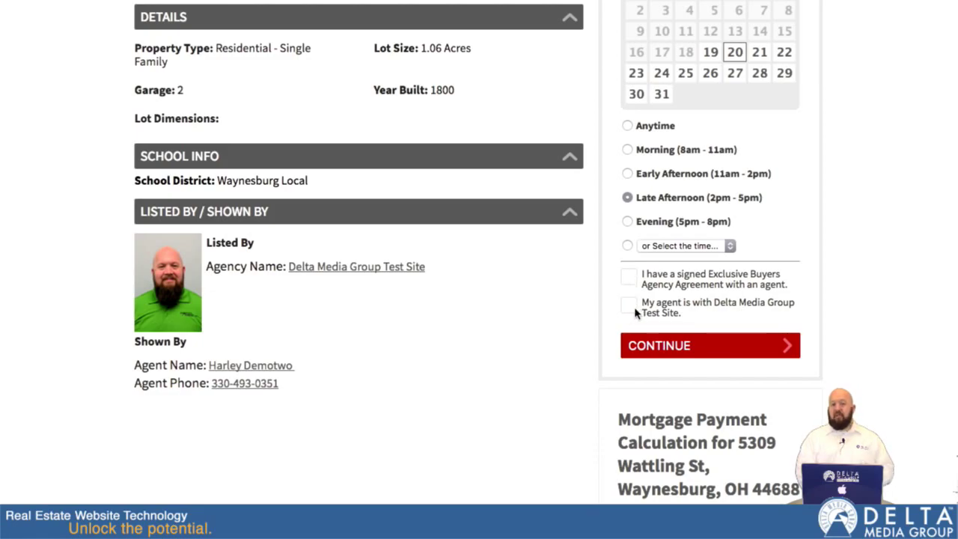
click(655, 341)
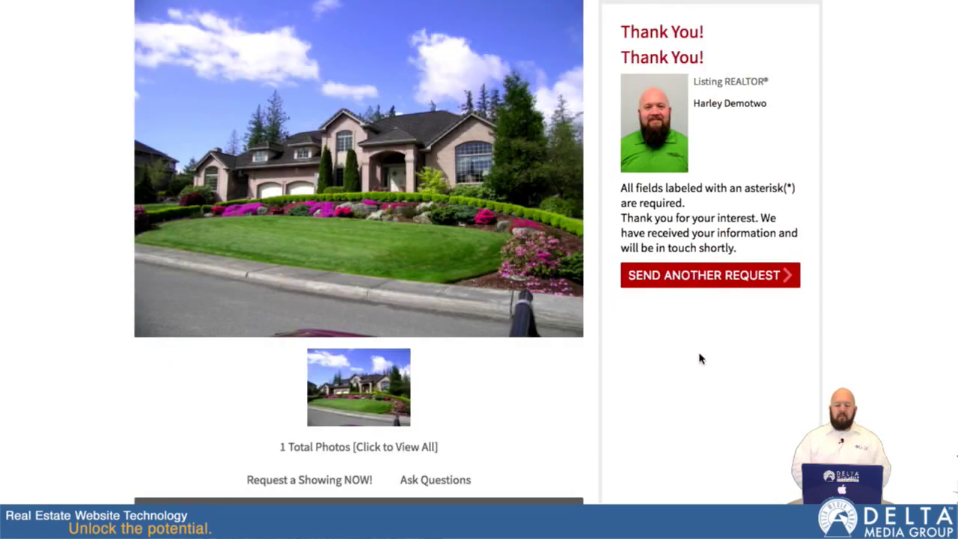
scroll(641, 281, up, 5)
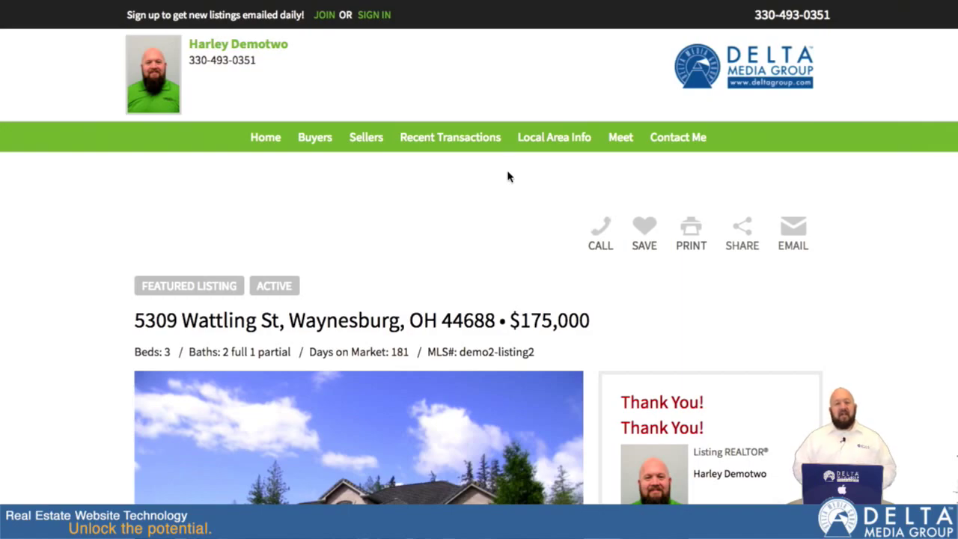
Switch to DeltaNet and find the new showing request among the process requests in the Customer Center.
mouse_move(244, 4)
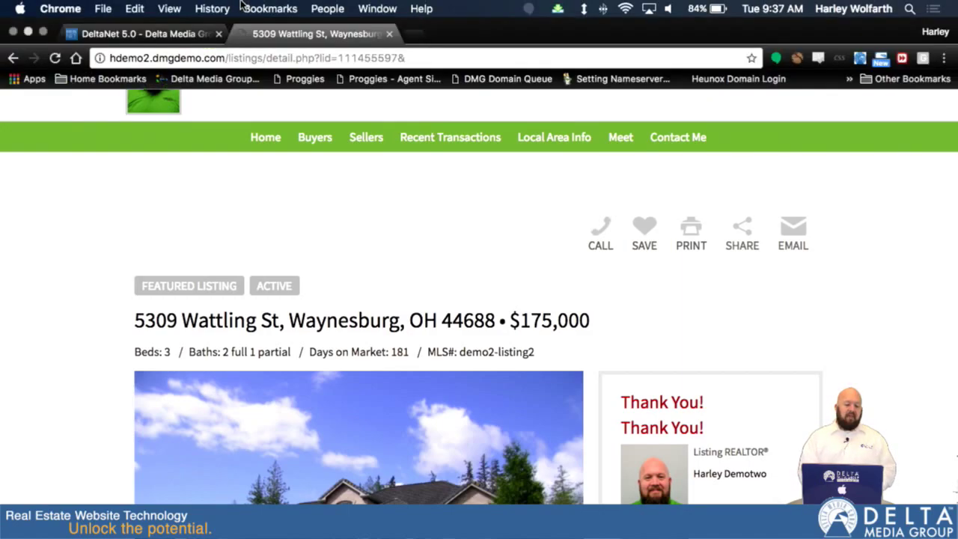
click(155, 37)
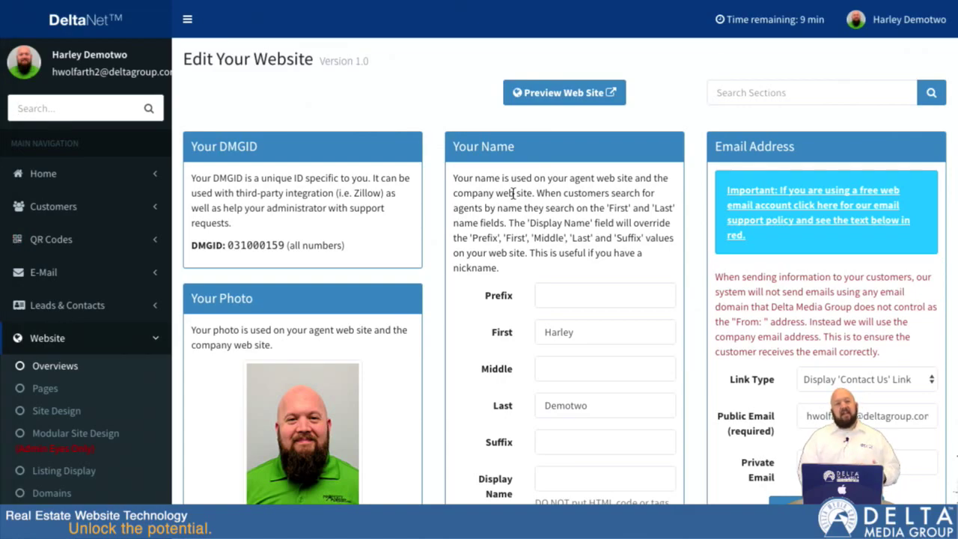
click(54, 210)
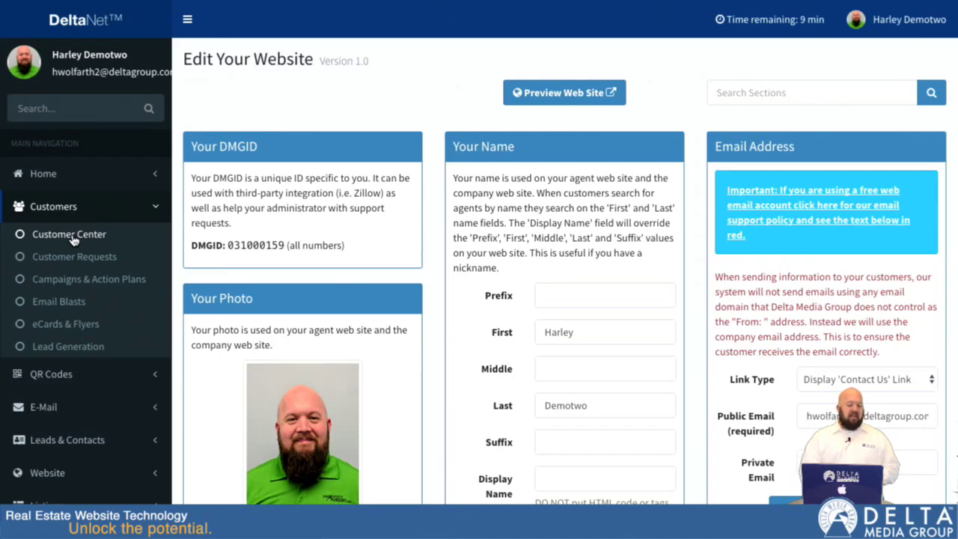
click(70, 234)
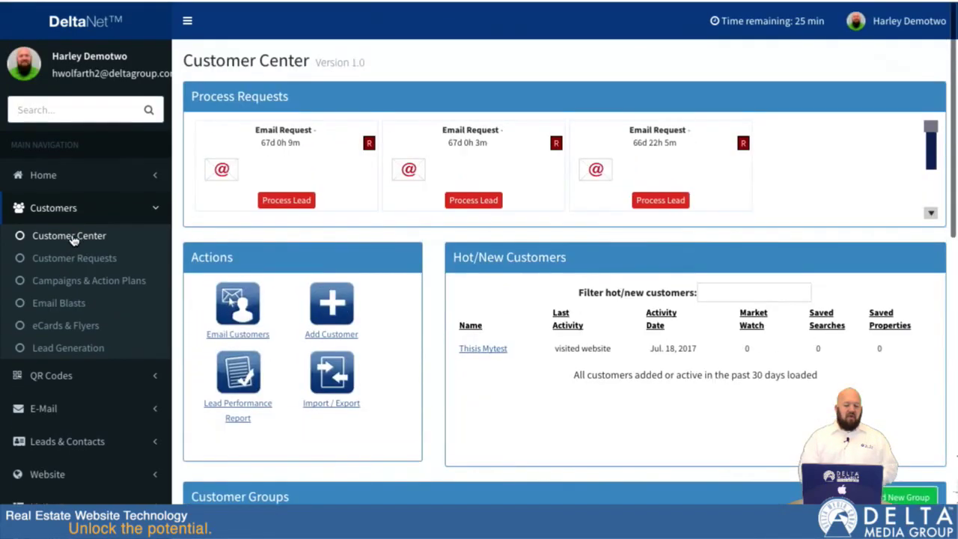
scroll(365, 180, down, 1)
scroll(366, 180, down, 2)
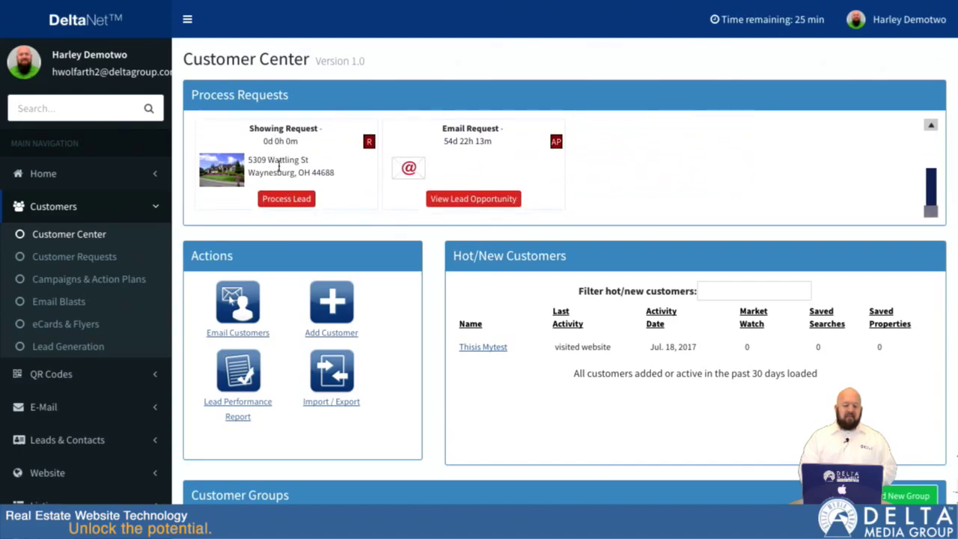
scroll(287, 163, up, 3)
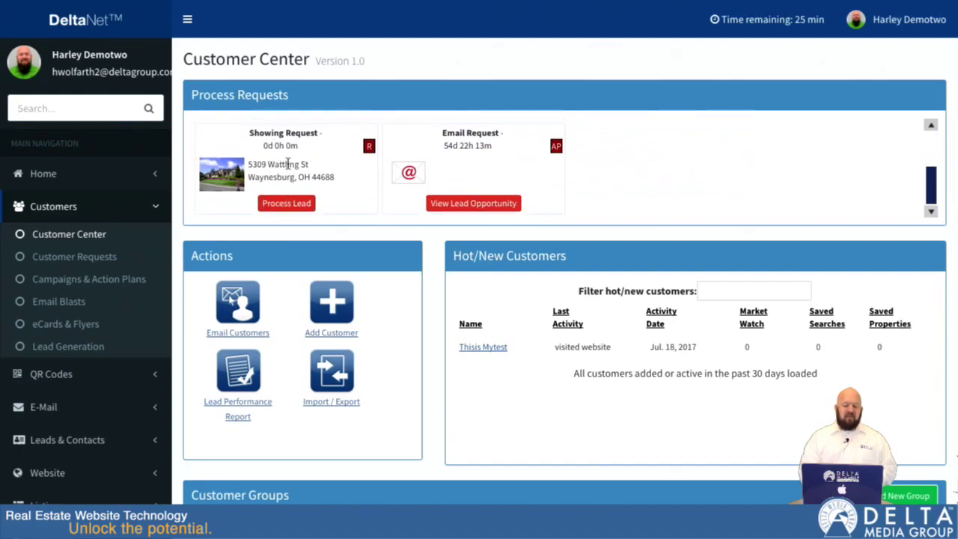
View the unprocessed customer leads on the home Welcome page and return to the Customer Center.
click(61, 176)
click(45, 224)
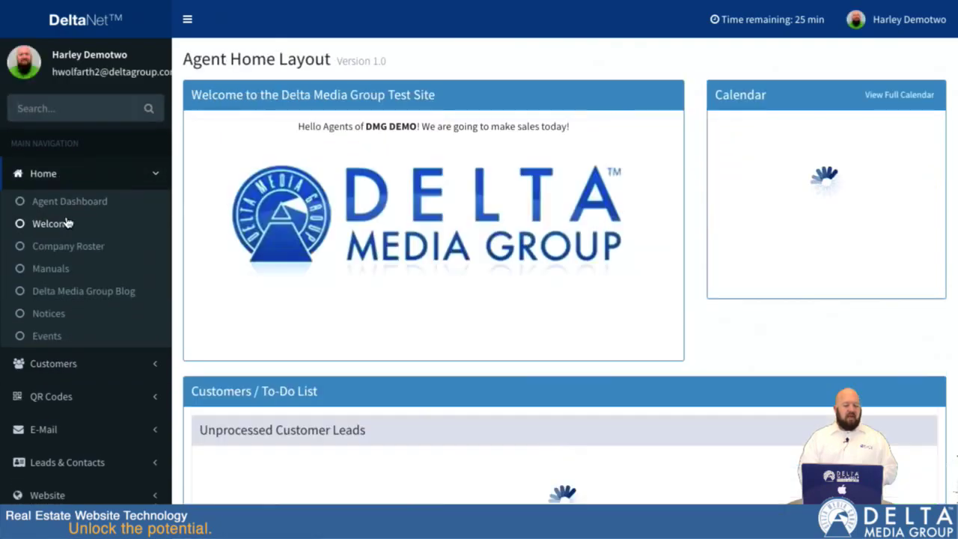
scroll(355, 284, down, 3)
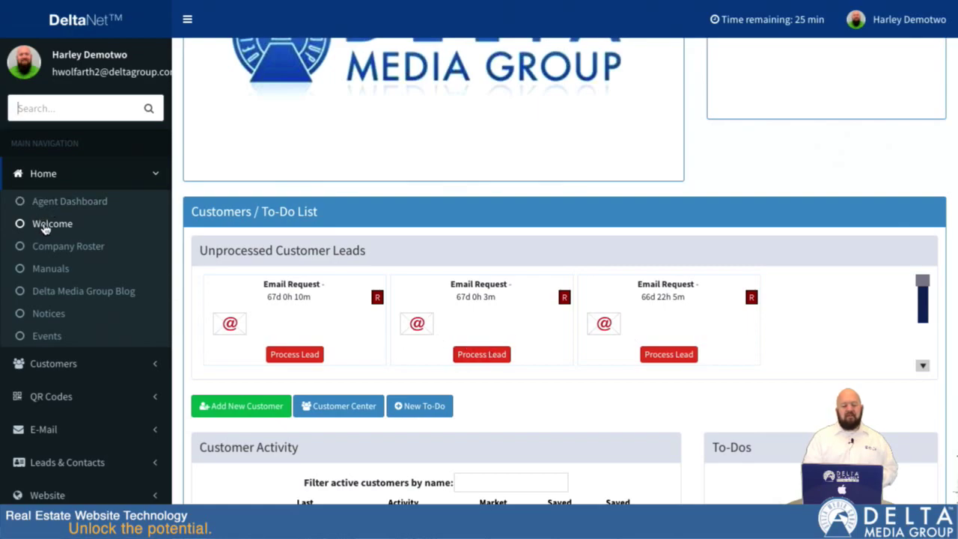
scroll(49, 233, down, 3)
click(63, 112)
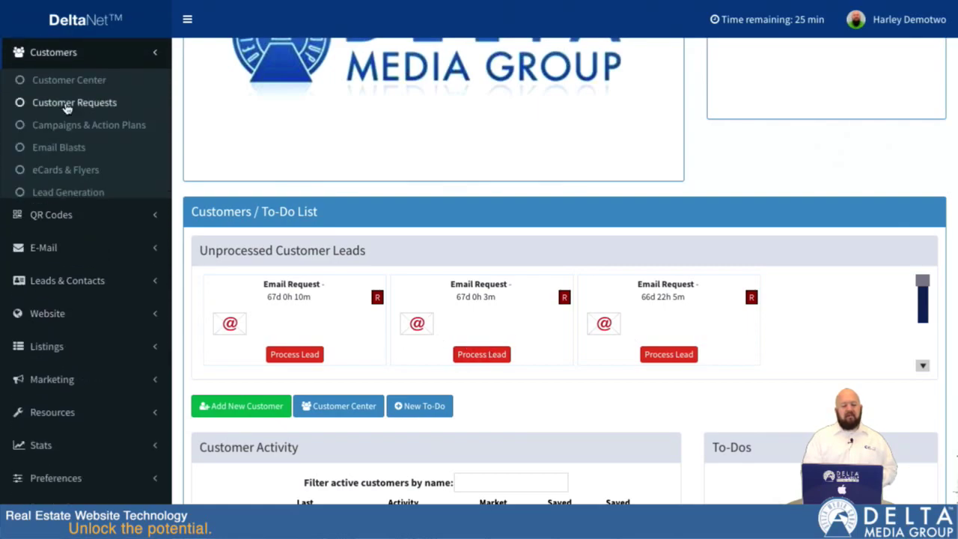
click(60, 81)
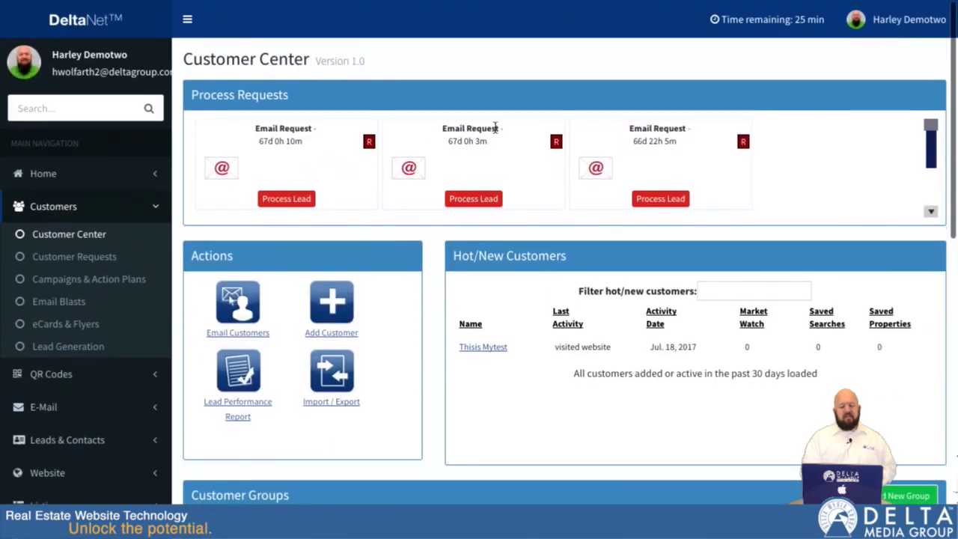
Bring up the new leads list under Leads & Contacts and open the 2017-07-18 showing lead.
scroll(51, 307, down, 5)
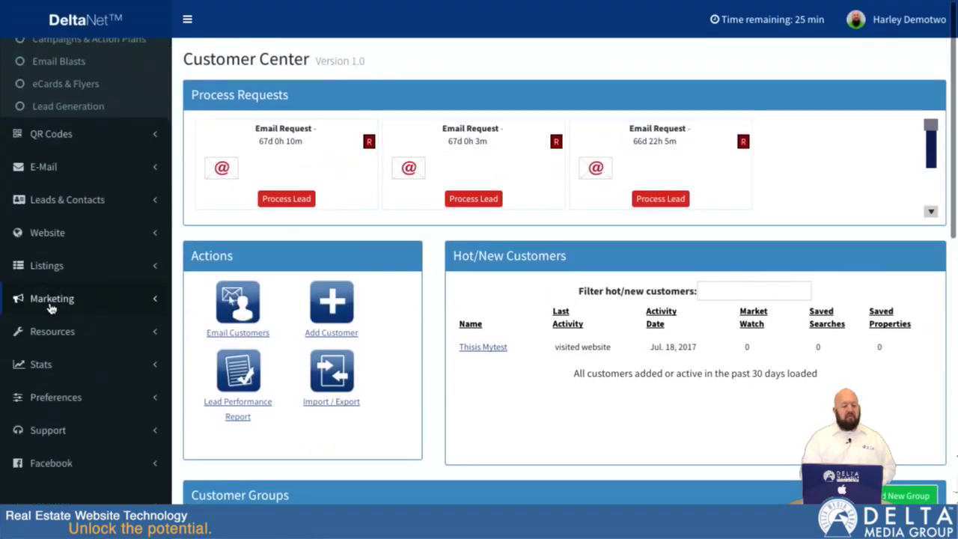
click(70, 199)
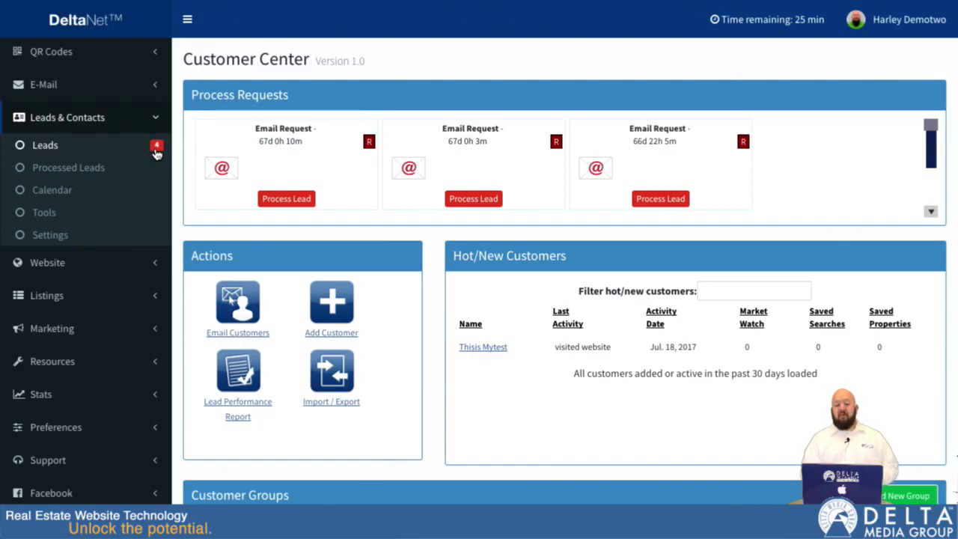
click(50, 150)
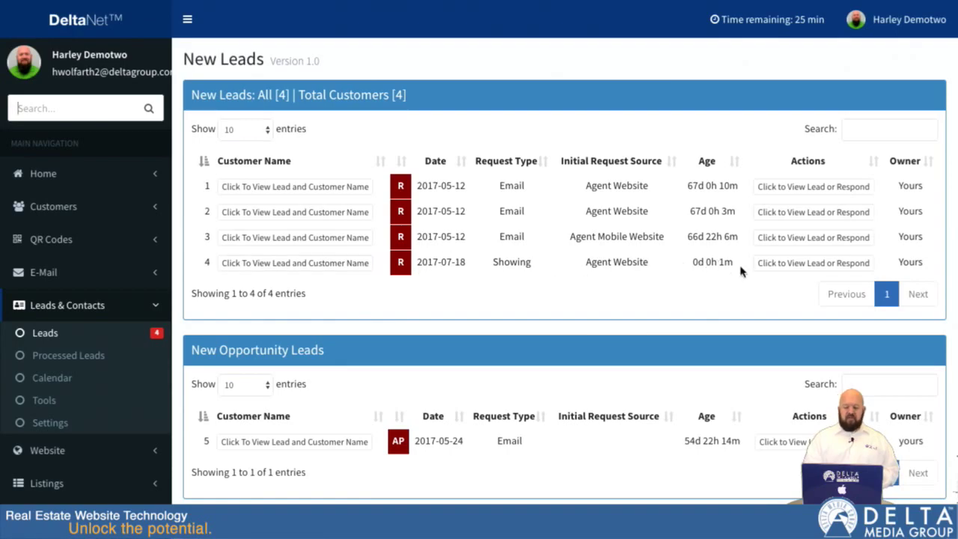
click(765, 263)
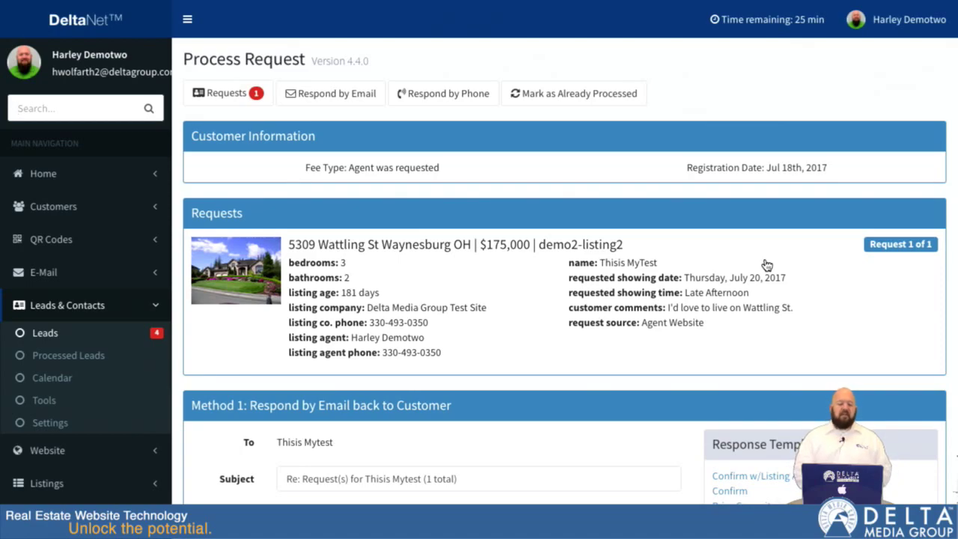
Review the showing request's details and fill the email response with the Confirm w/Listing Agent template.
scroll(767, 265, down, 2)
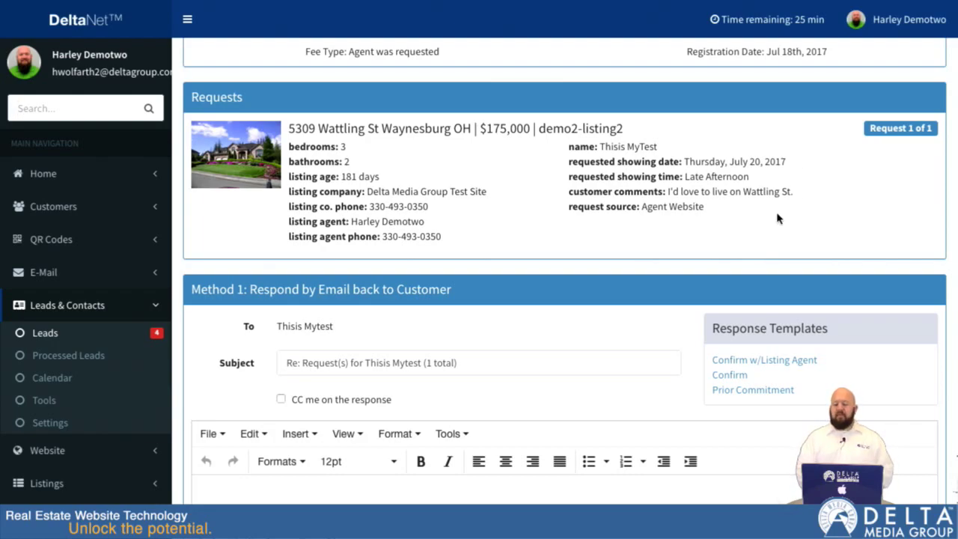
scroll(778, 219, down, 1)
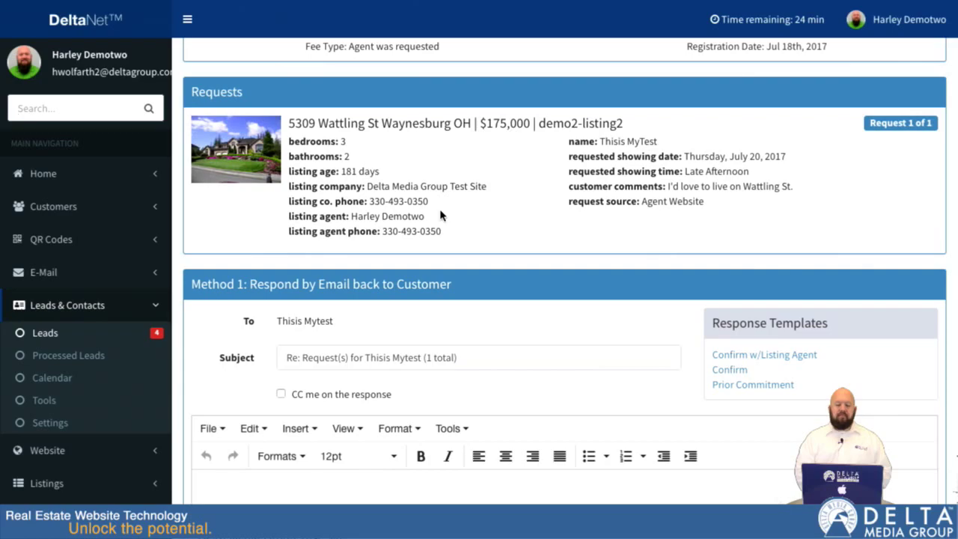
scroll(440, 215, down, 3)
scroll(442, 216, down, 1)
scroll(442, 217, up, 1)
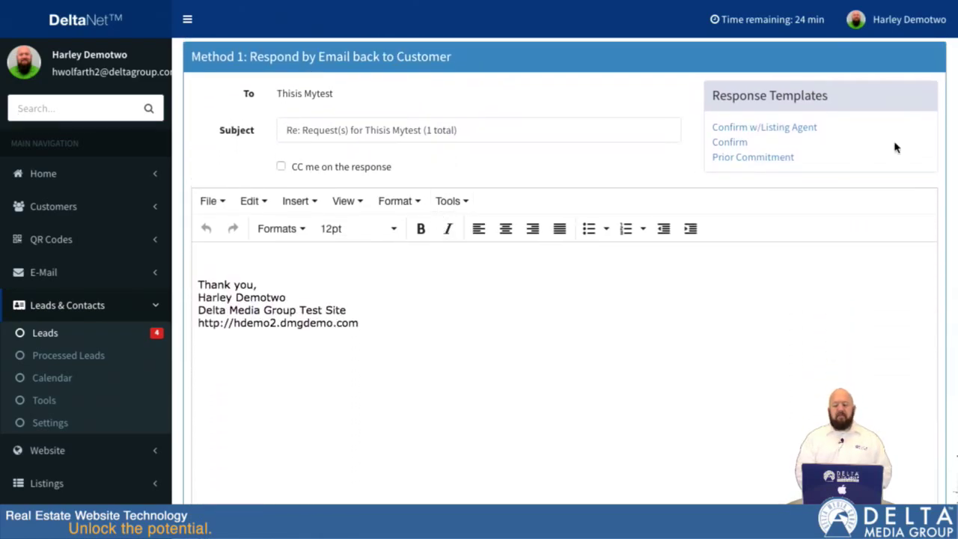
click(729, 142)
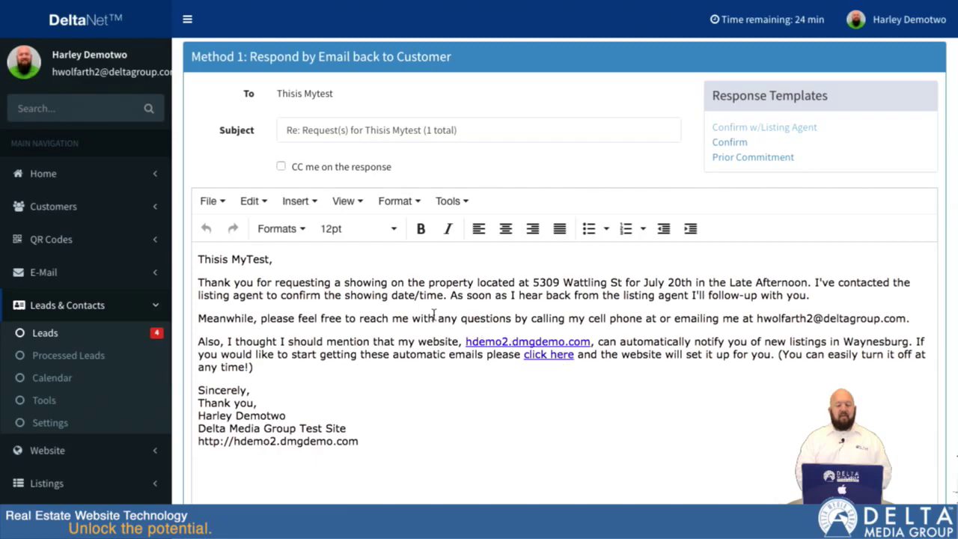
Replace the body paragraphs of the email response with "Friday works better for me.".
click(199, 285)
drag(199, 285, 316, 365)
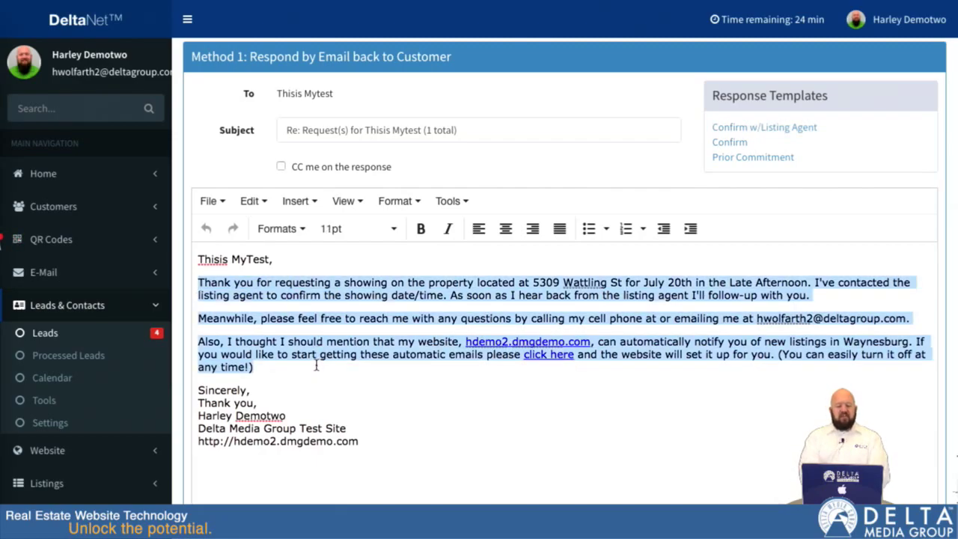
key(BackSpace)
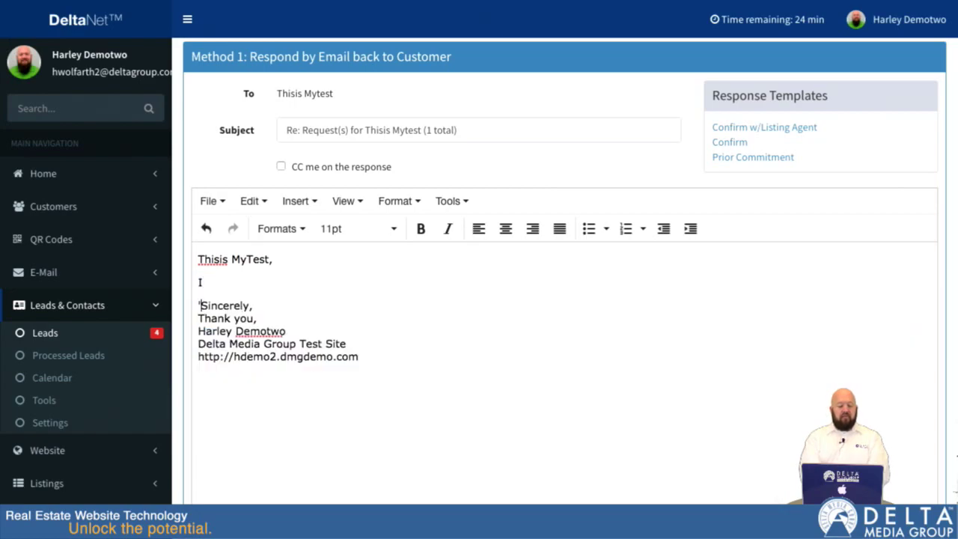
key(BackSpace)
key(BackSpace)
key(Return)
key(Return)
key(Up)
key(Up)
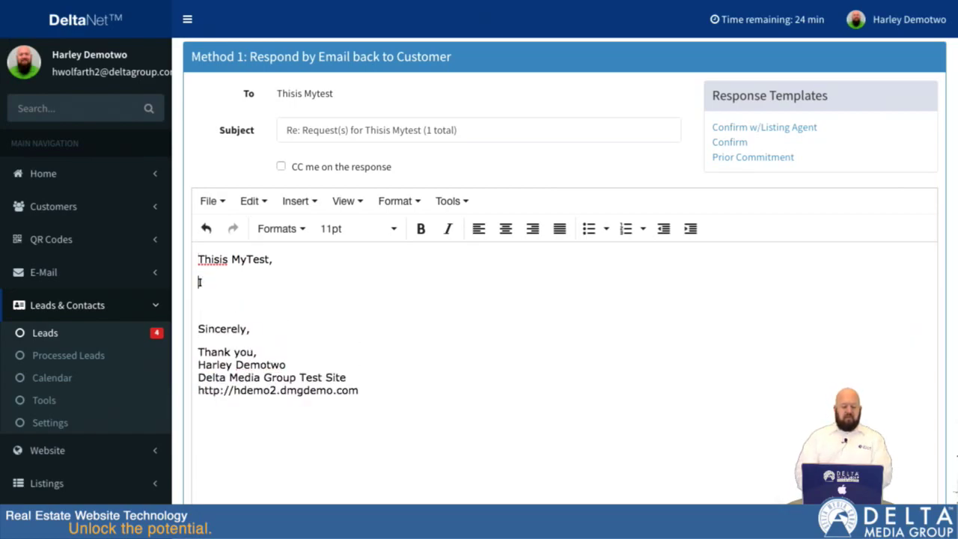
text(Friday works better for me.)
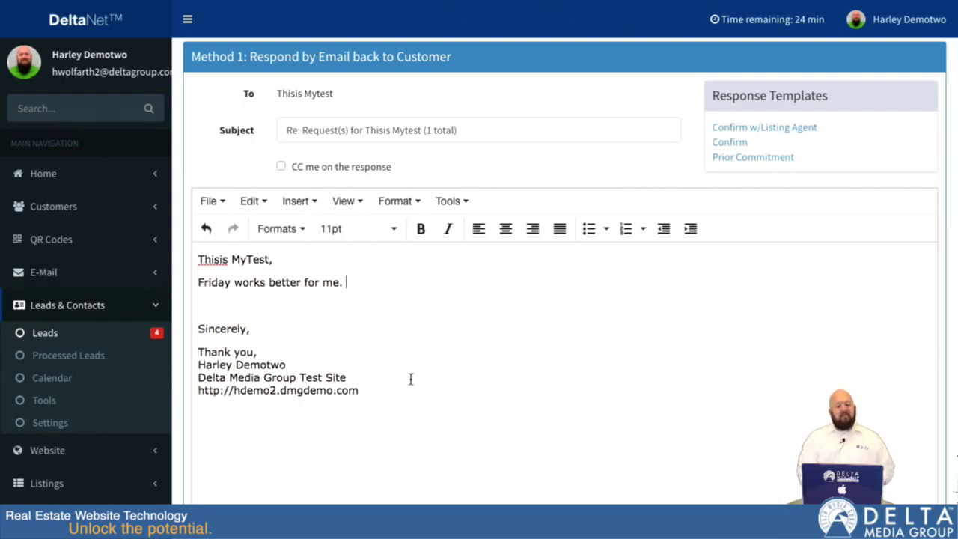
Respond by phone instead by retrieving the customer's phone numbers for this request.
scroll(379, 254, down, 3)
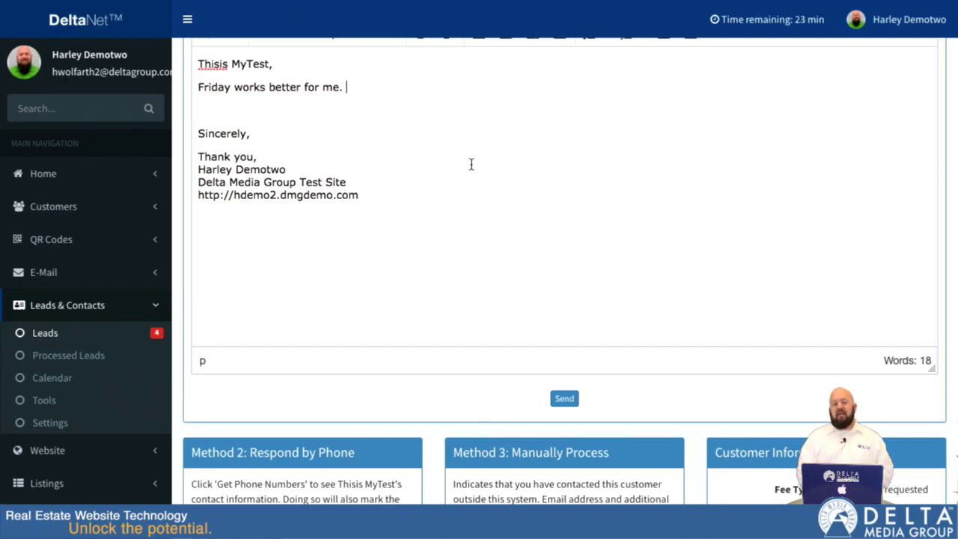
scroll(449, 197, down, 2)
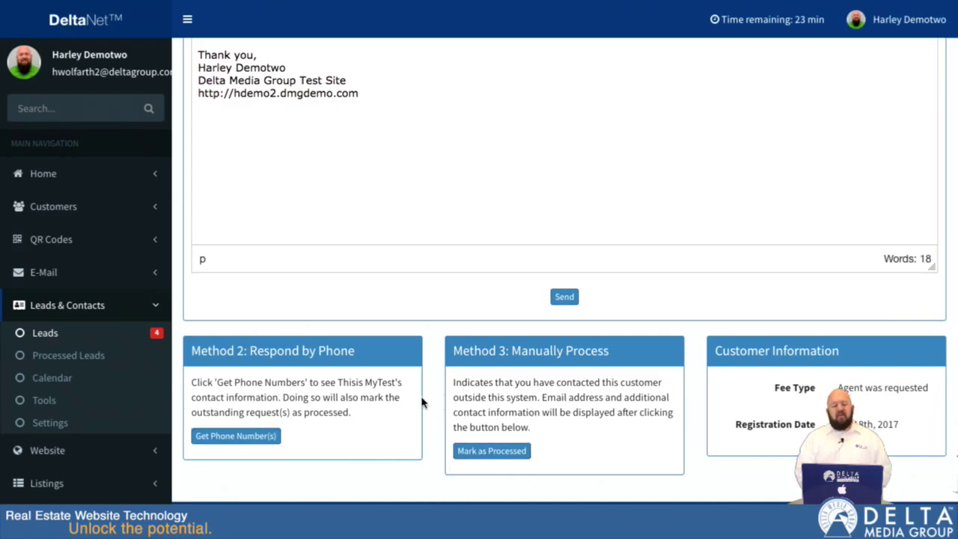
click(221, 437)
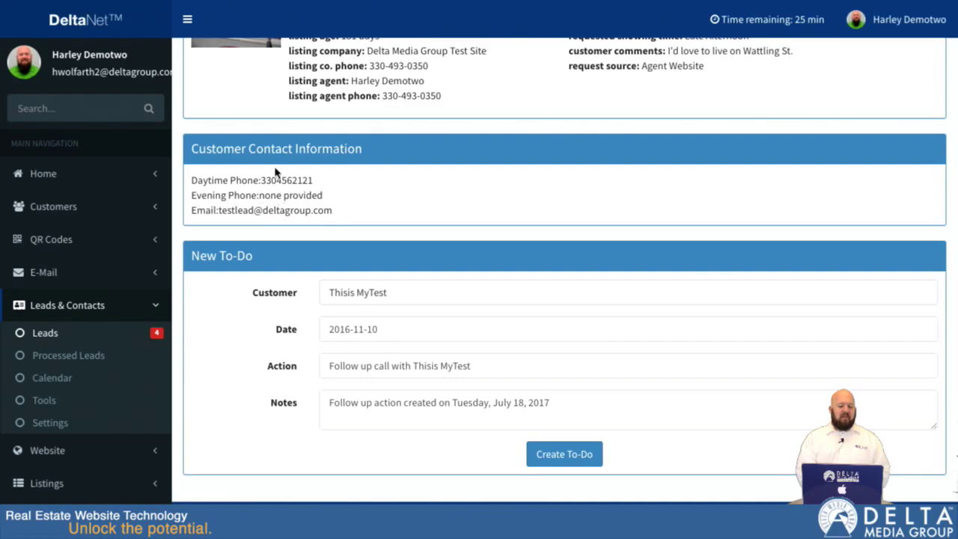
Look at the date choices for the new follow-up to-do and review the request's details.
click(392, 331)
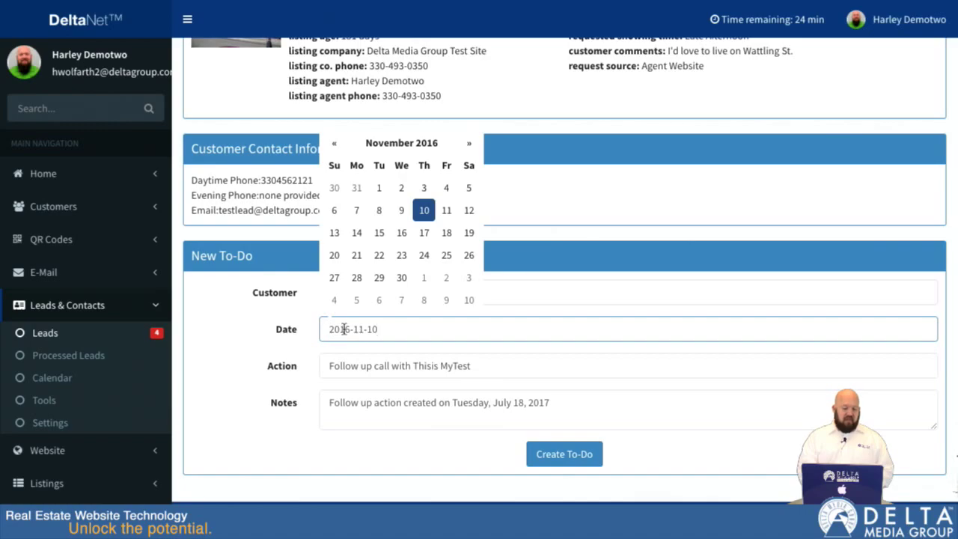
click(314, 337)
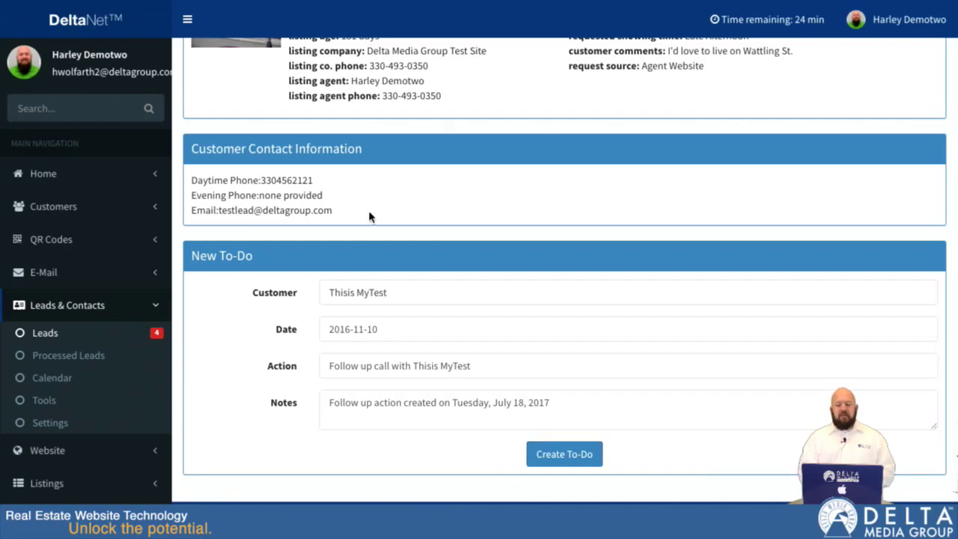
scroll(365, 212, up, 5)
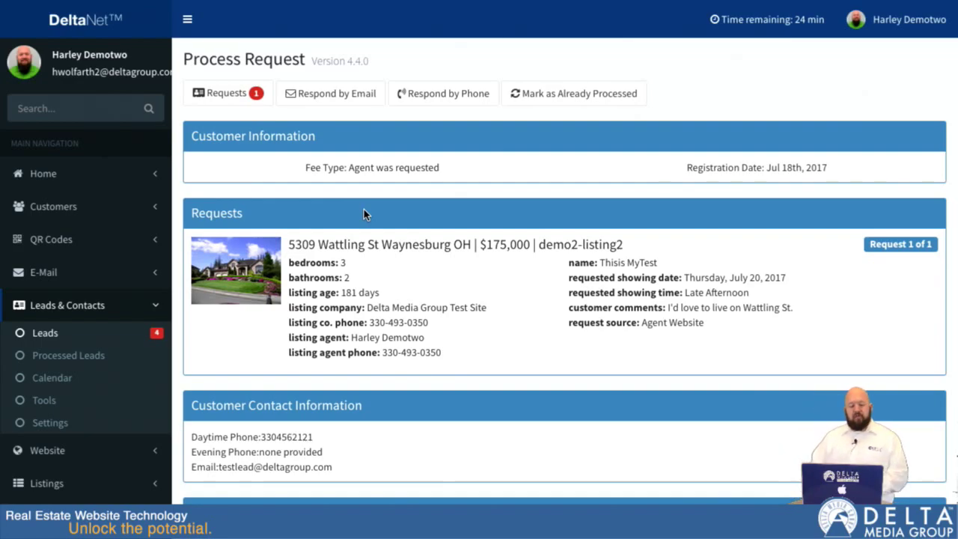
Return to the Customer Center and examine the hot/new customers, customer groups and detailed customer list.
click(90, 207)
click(58, 238)
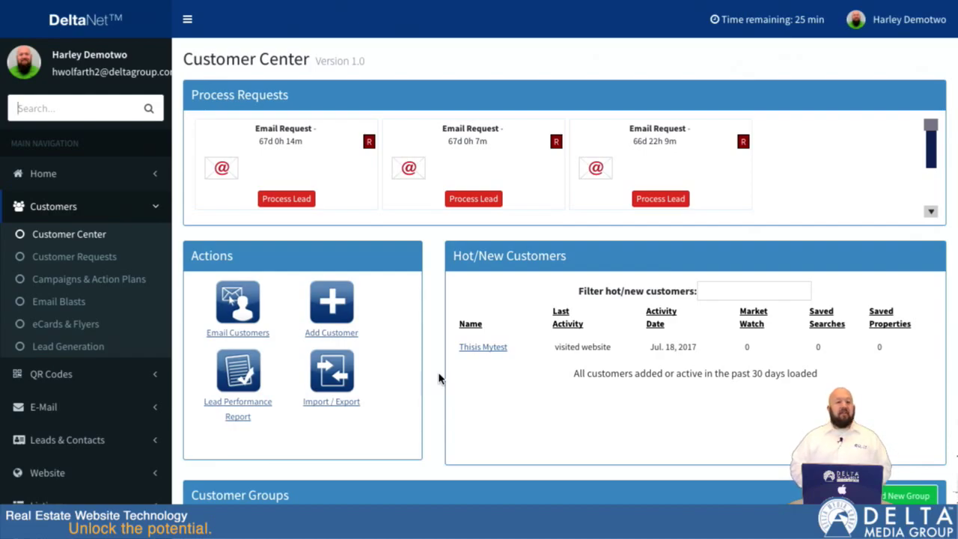
scroll(439, 378, down, 1)
scroll(439, 378, down, 3)
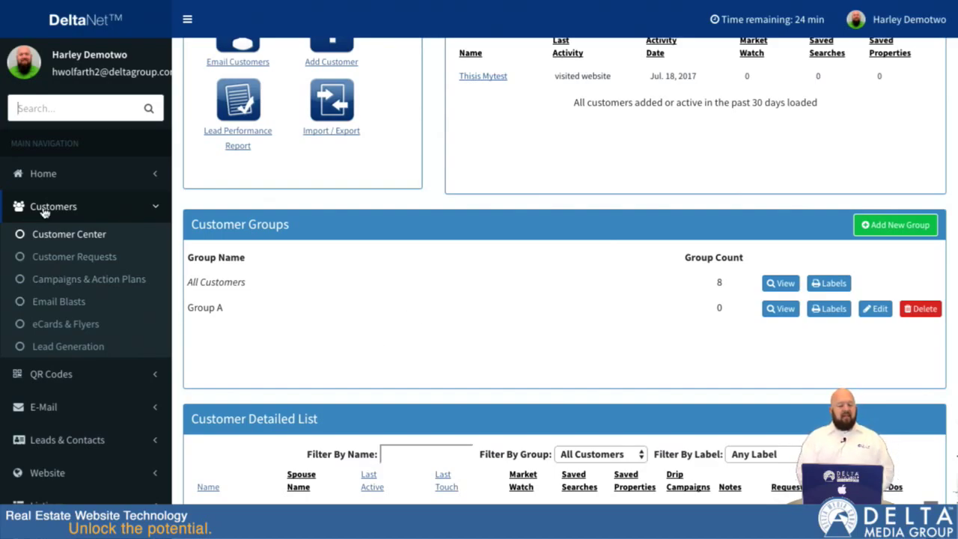
Open Campaigns & Action Plans and look over the default actions and the Holidays system campaign.
click(62, 285)
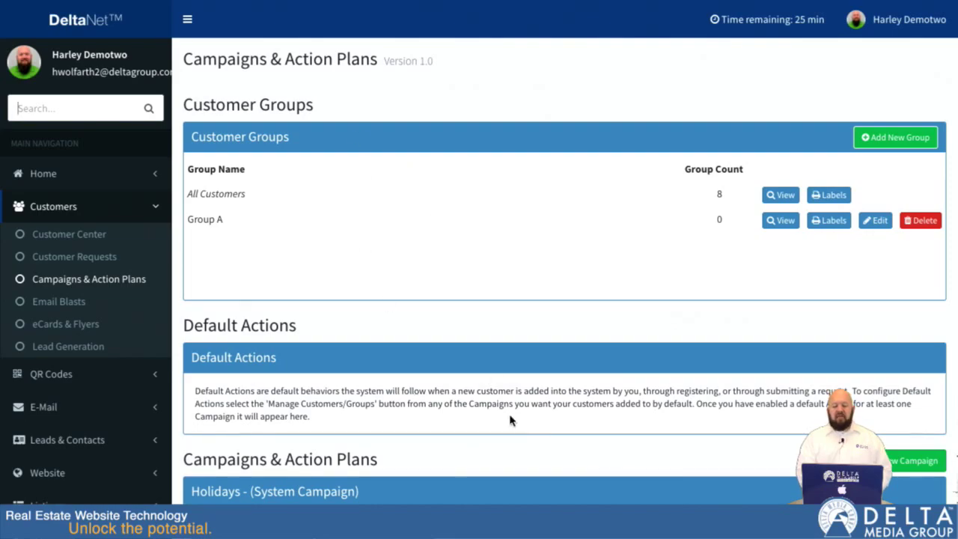
scroll(562, 462, down, 2)
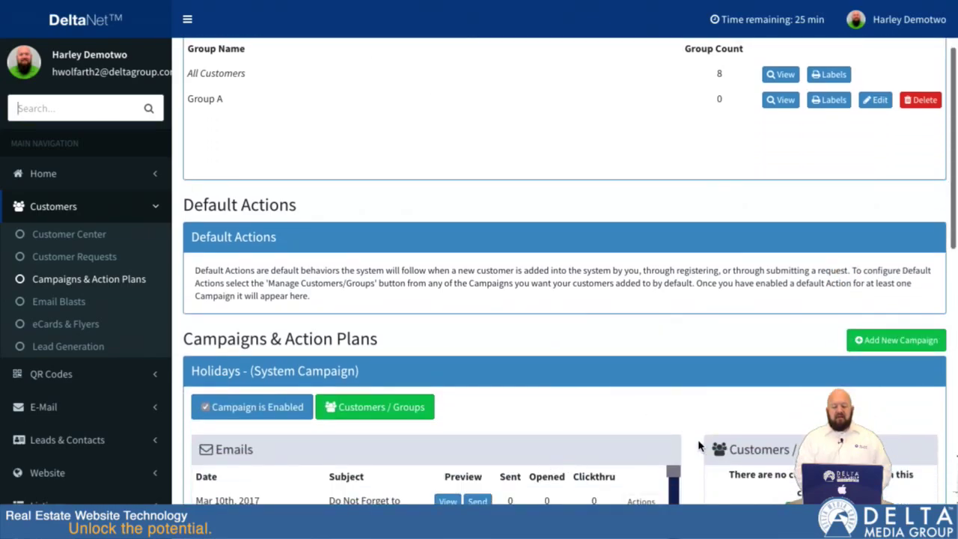
Open the customer and group selection for the My Customer For Life system campaign.
scroll(696, 446, down, 3)
scroll(696, 446, down, 1)
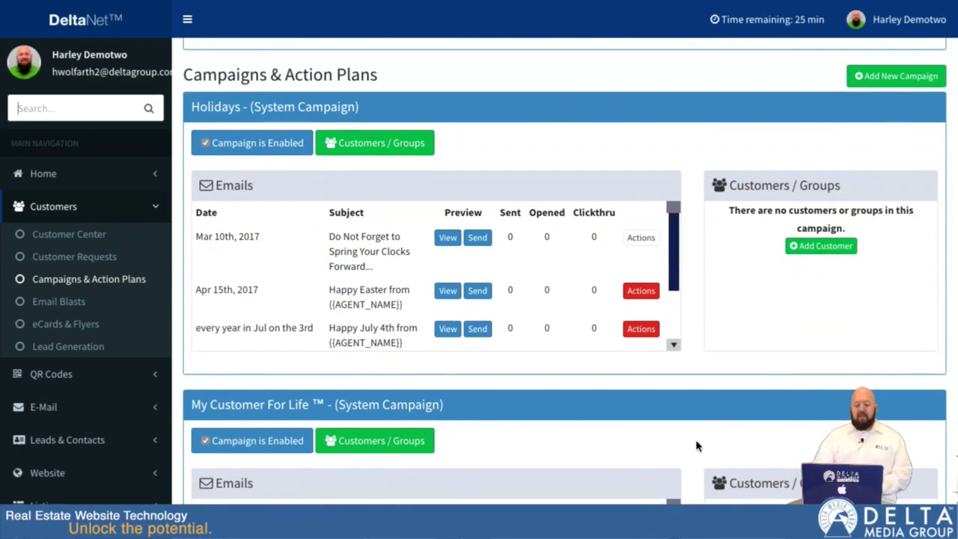
scroll(696, 446, down, 3)
scroll(697, 446, down, 1)
scroll(696, 446, down, 1)
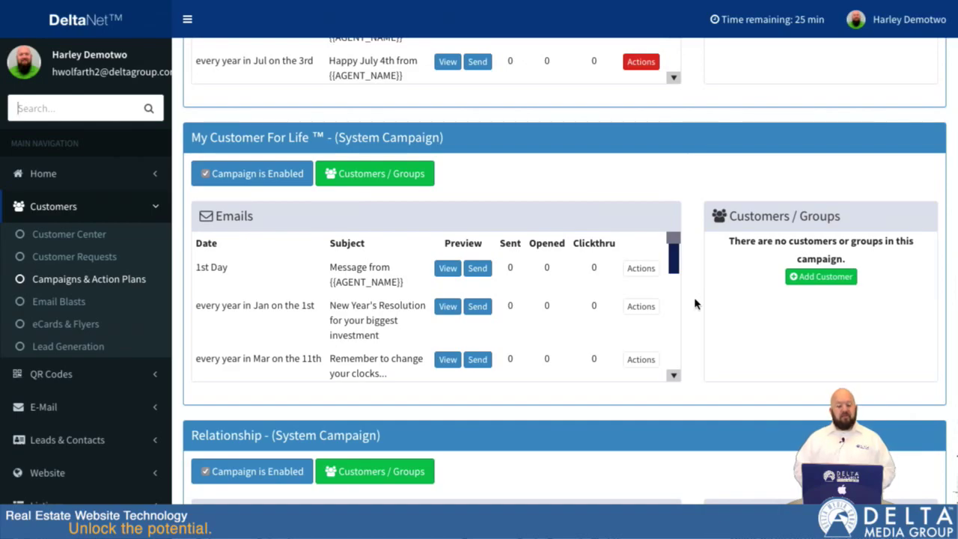
click(808, 276)
scroll(810, 271, down, 1)
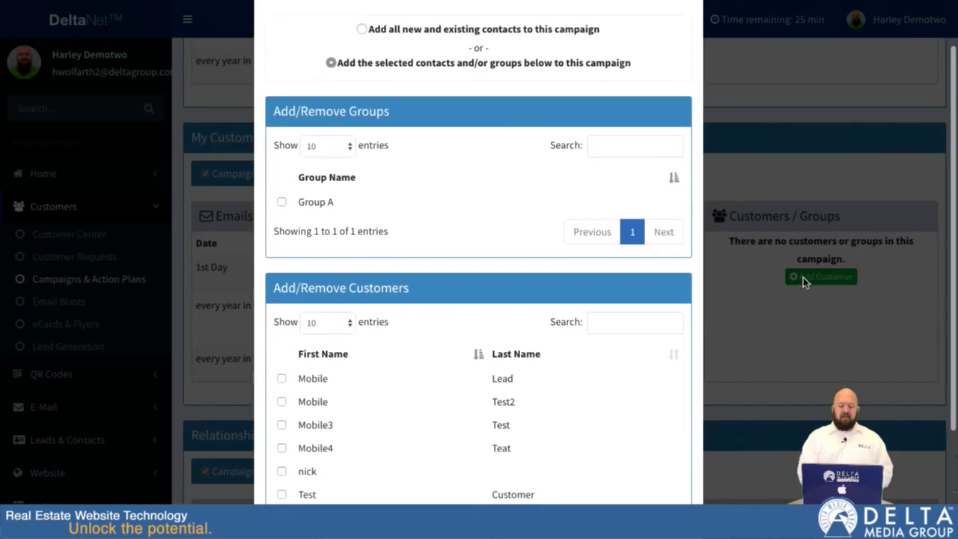
Search the customers for the test lead by first name, select that customer and save the addition to the My Customer For Life campaign.
click(612, 326)
text(khi)
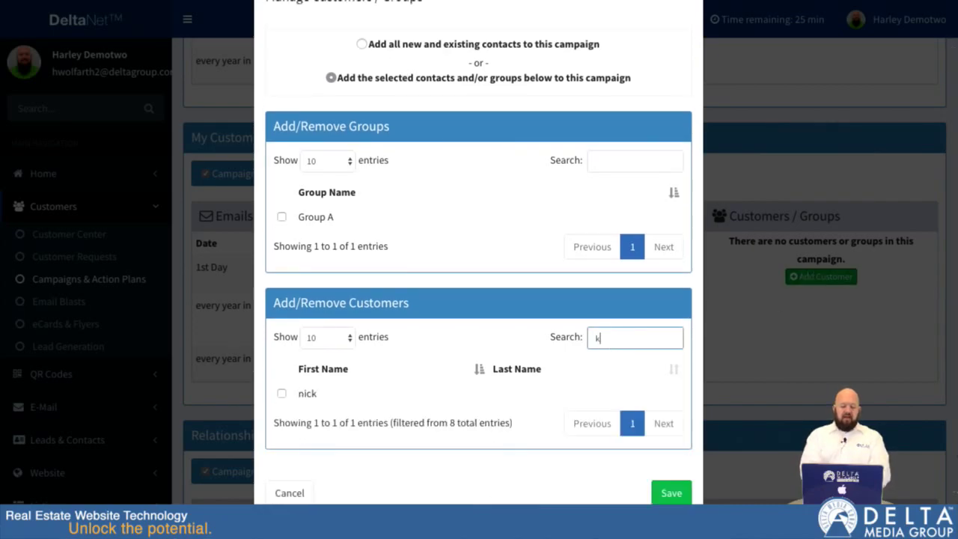
key(BackSpace)
key(BackSpace)
key(BackSpace)
text(thi)
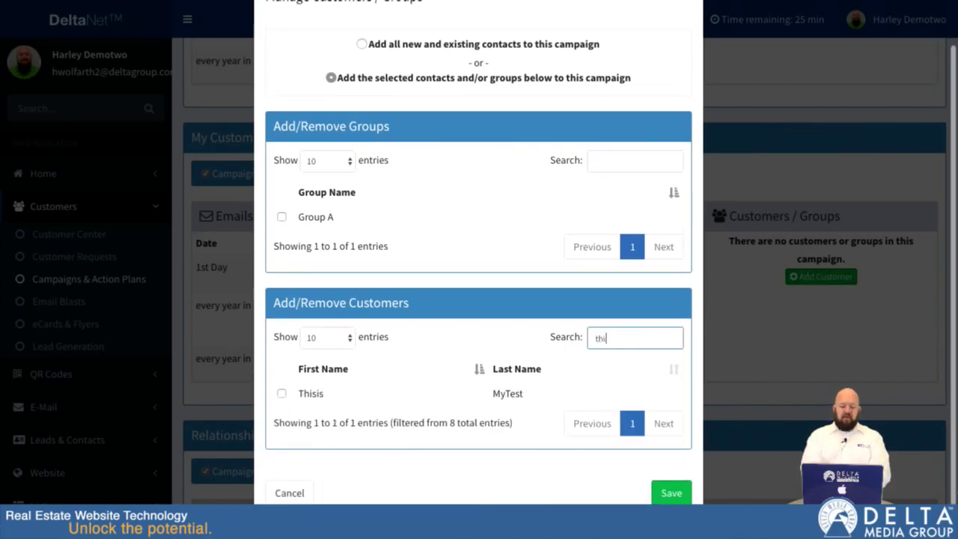
click(281, 395)
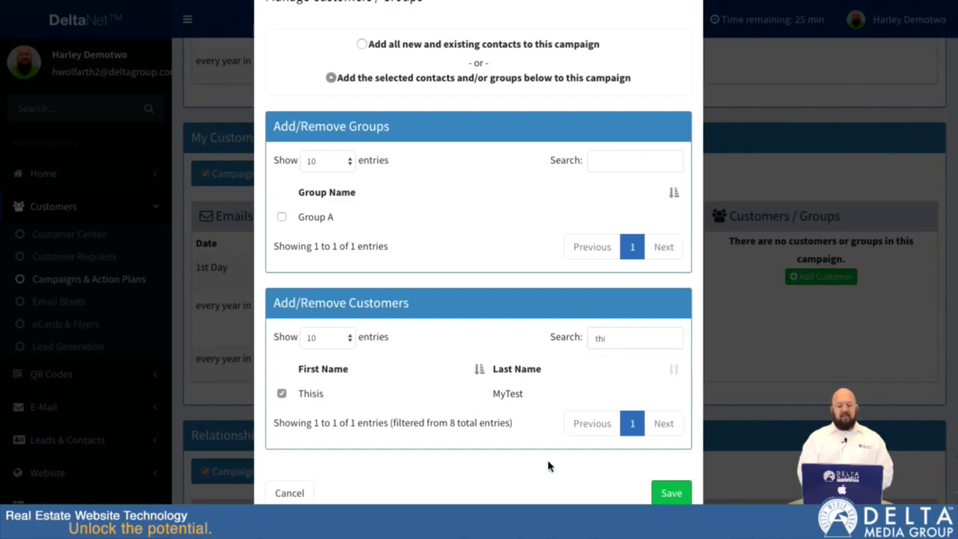
click(672, 493)
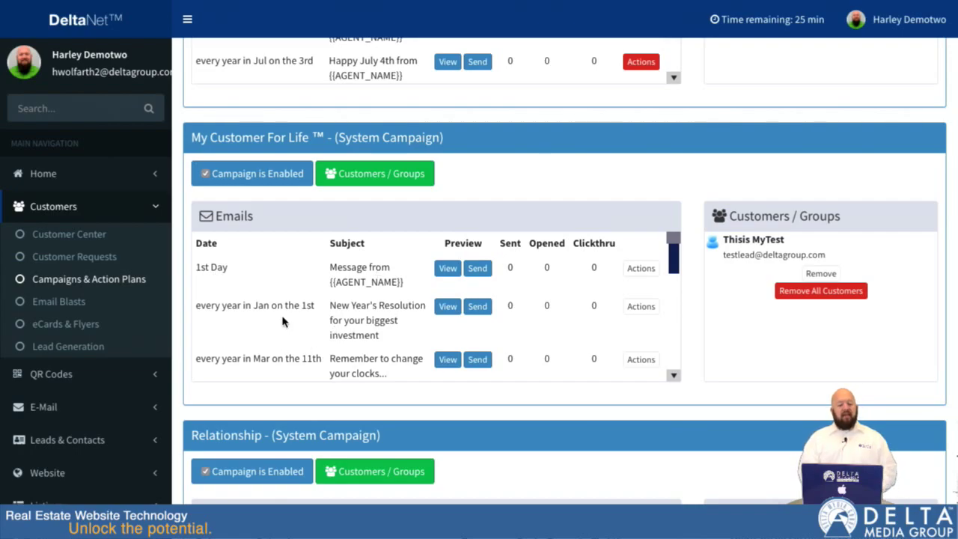
Review the My Customer For Life campaign's email schedule, followed by the Holidays campaign and the default actions.
scroll(282, 322, down, 5)
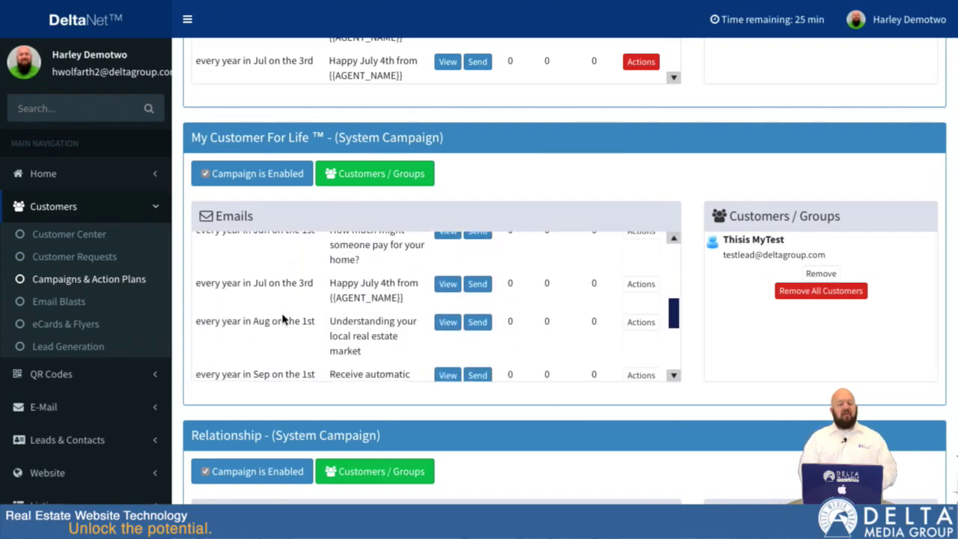
scroll(282, 319, down, 1)
scroll(283, 317, up, 5)
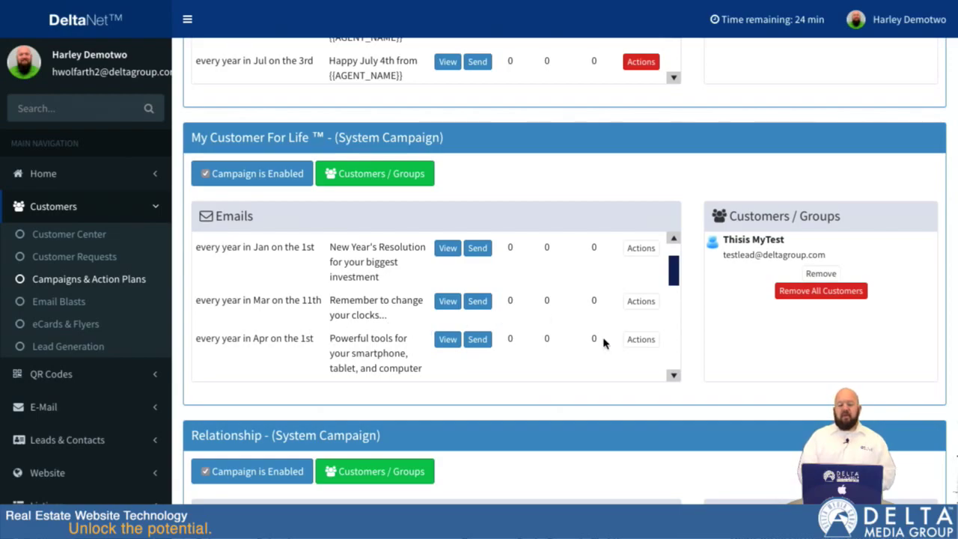
scroll(694, 174, up, 2)
scroll(694, 175, up, 3)
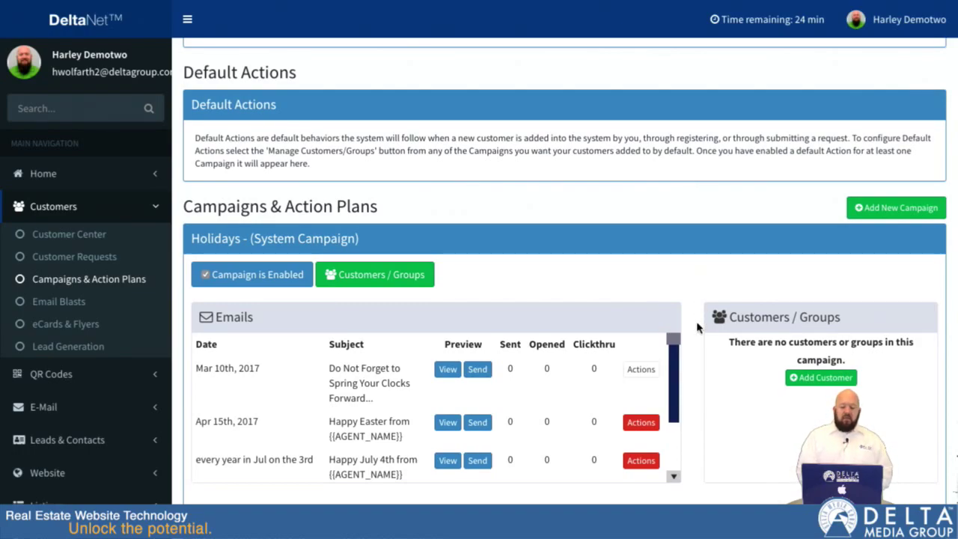
Remove all customers and groups from the My Customer For Life campaign.
scroll(697, 327, down, 5)
scroll(697, 327, down, 1)
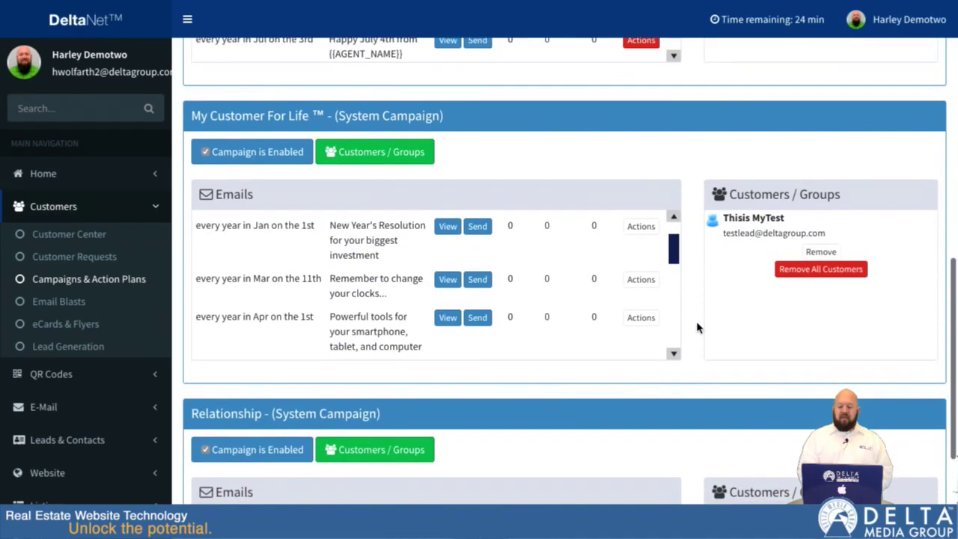
click(808, 271)
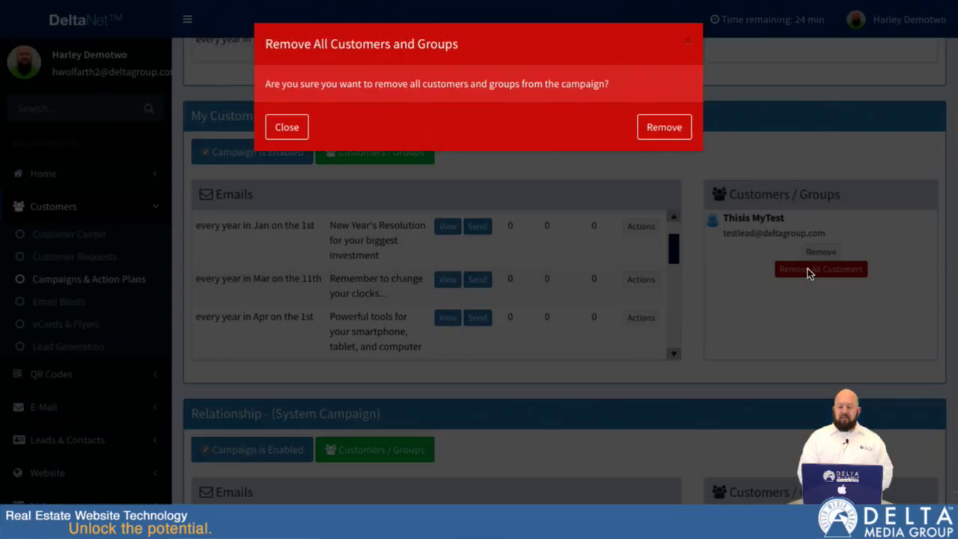
click(645, 128)
Return to the Customer Center, open the hot/new customer's record and review the profile, notes, to-dos and saved searches.
scroll(199, 201, up, 2)
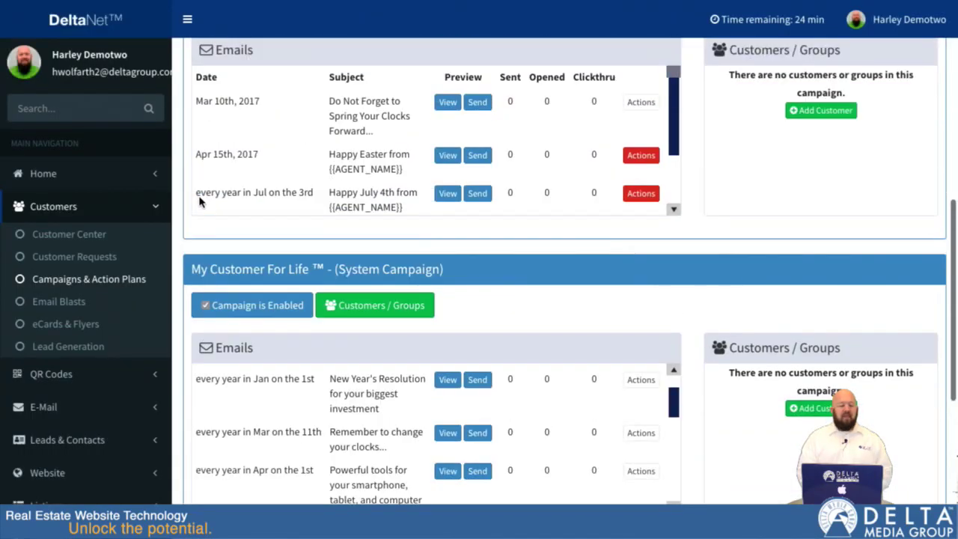
click(65, 237)
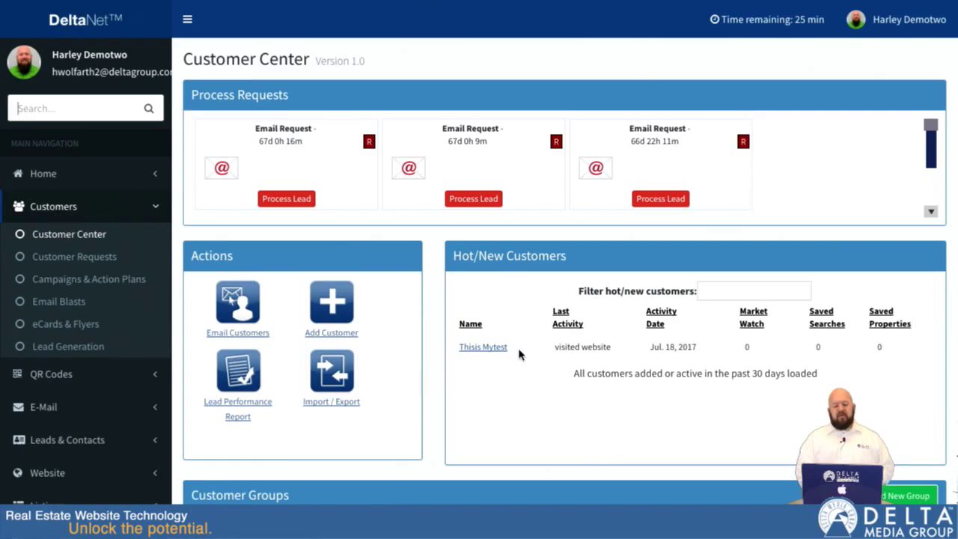
click(477, 353)
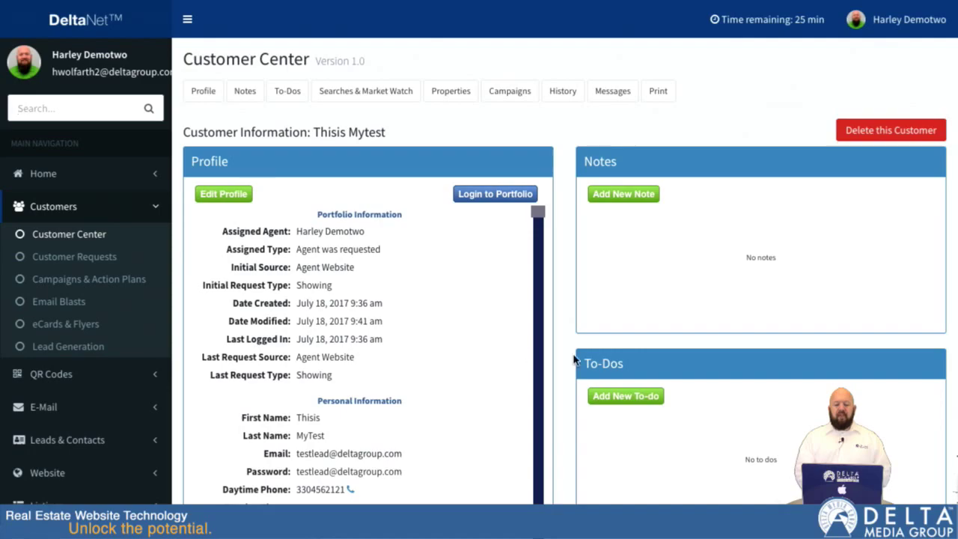
scroll(581, 374, down, 1)
scroll(581, 375, down, 2)
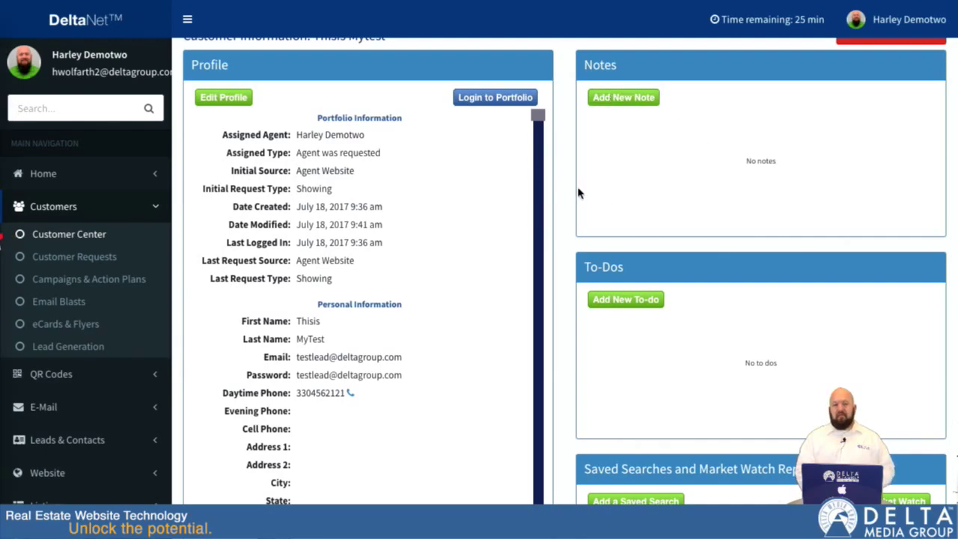
scroll(569, 212, down, 4)
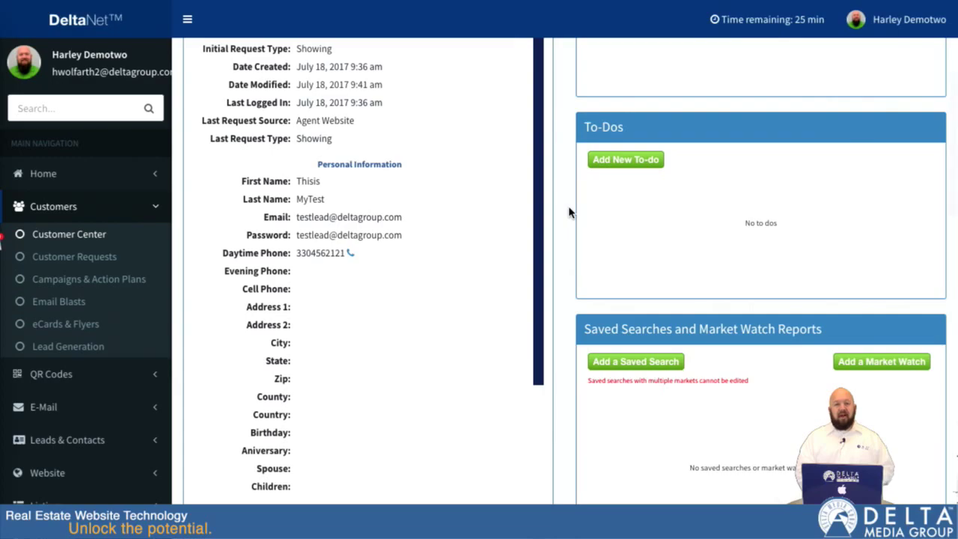
scroll(569, 212, down, 3)
scroll(568, 212, down, 3)
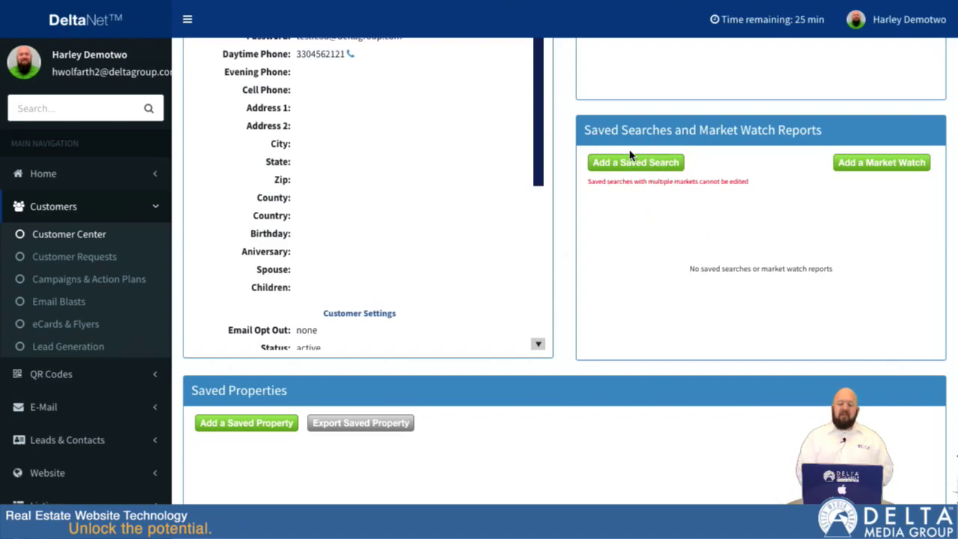
Look at the By Radius map for a new market watch and close it without adding one.
click(875, 161)
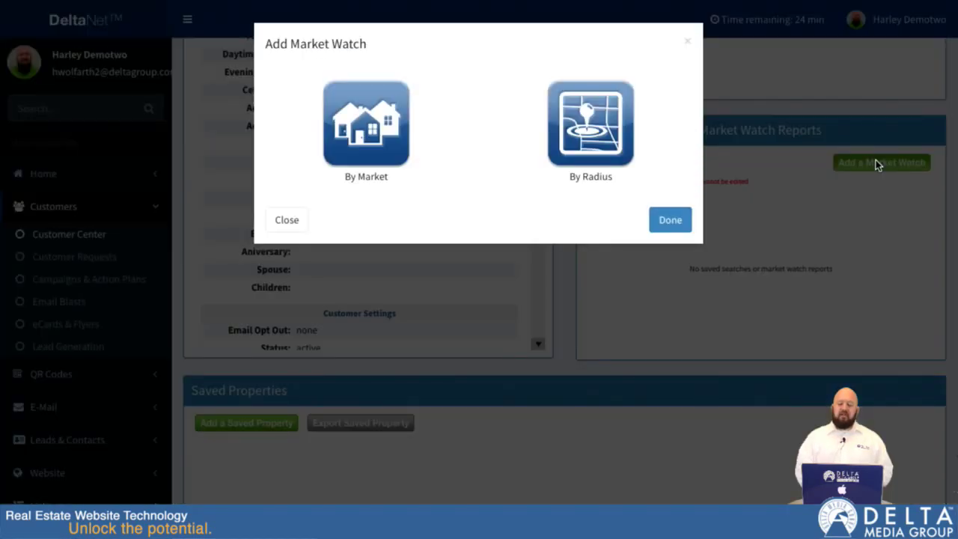
click(591, 136)
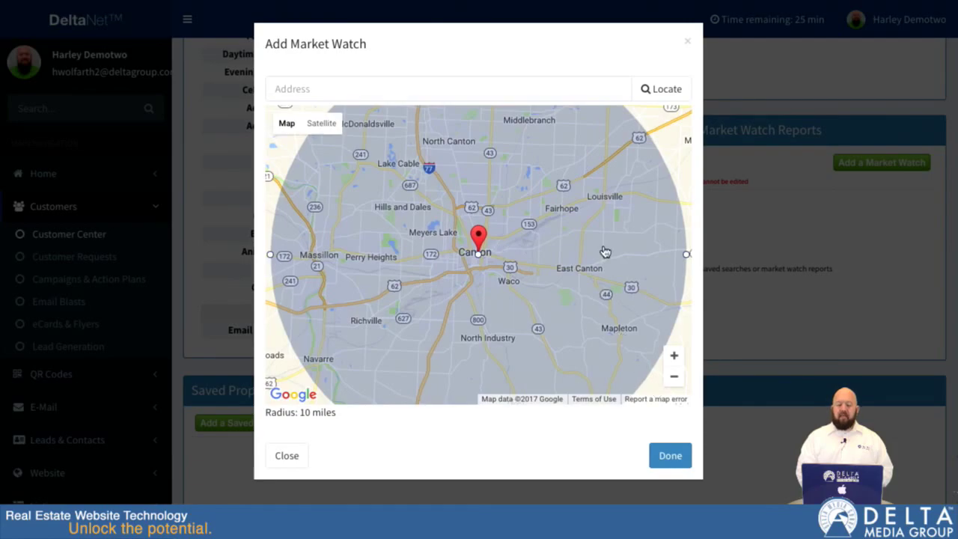
click(688, 42)
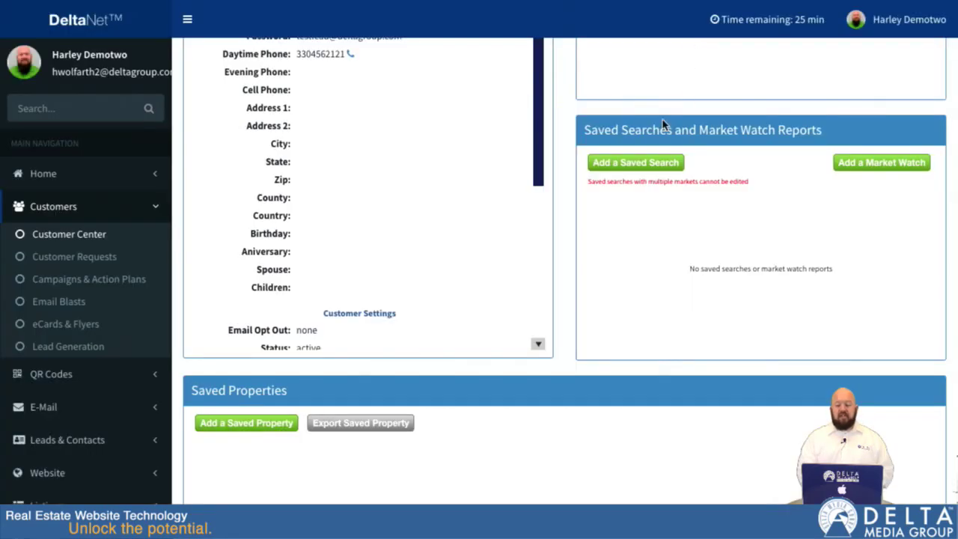
Examine the By Market criteria for a new saved search, including the notification settings, and close the form without saving.
click(628, 164)
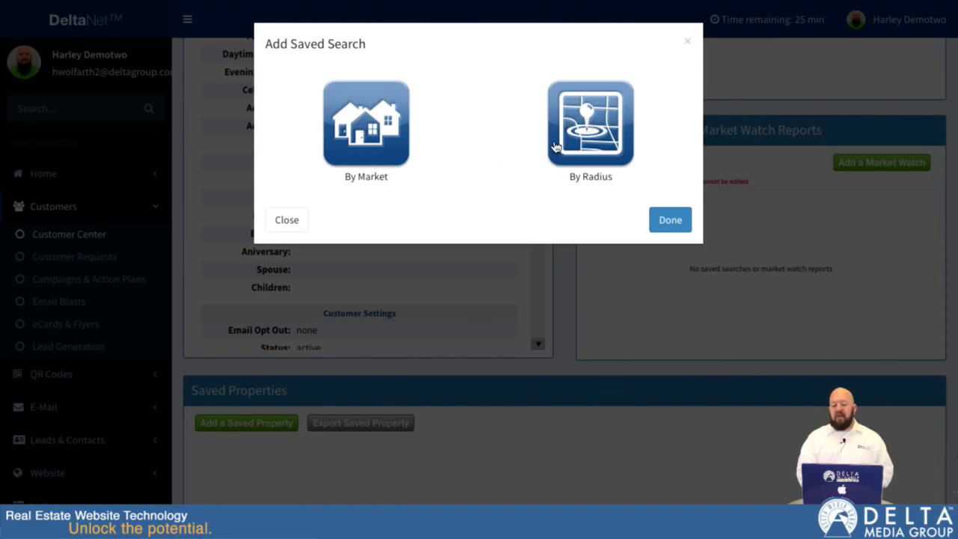
click(363, 133)
click(417, 89)
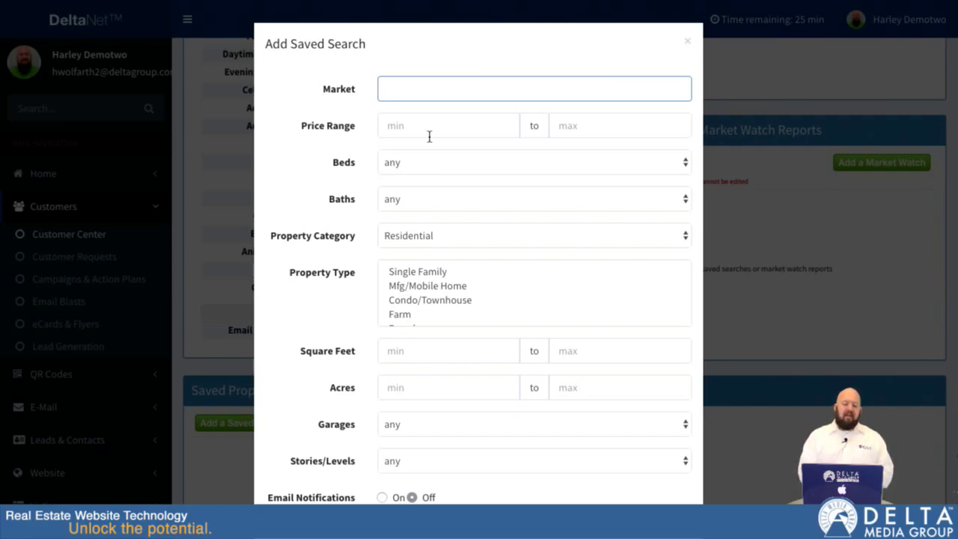
scroll(402, 278, down, 3)
scroll(366, 313, down, 2)
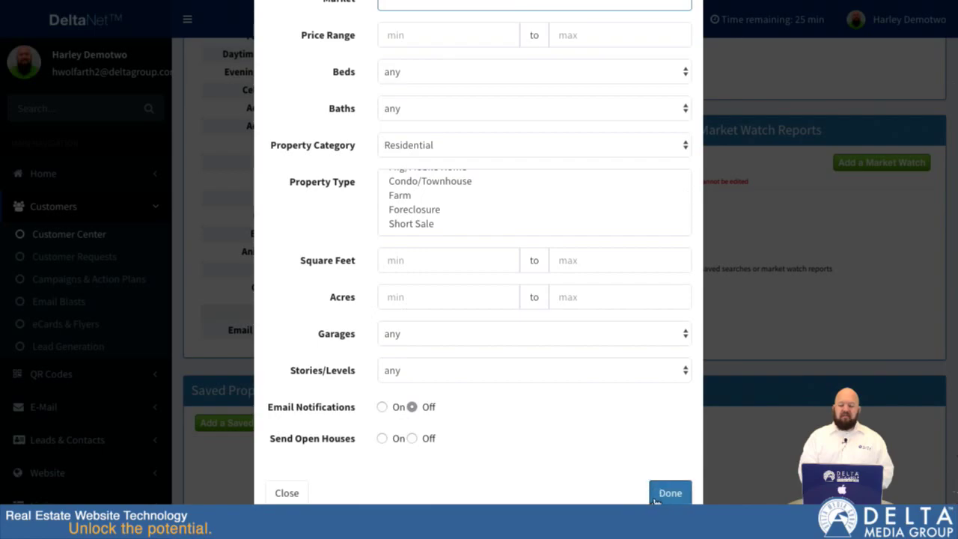
click(285, 493)
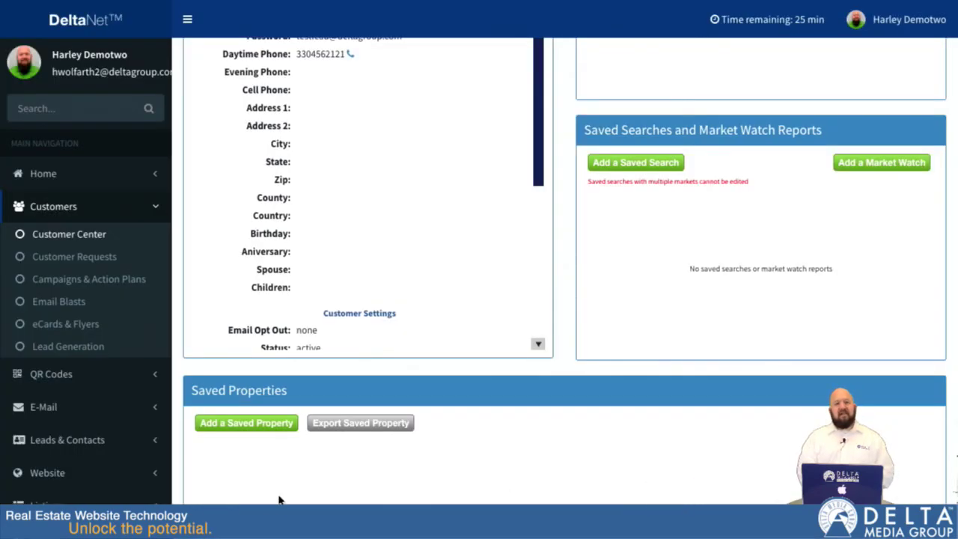
Review the customer's saved properties, campaigns and history, and return to the start of the customer record.
scroll(588, 387, down, 4)
scroll(588, 387, down, 1)
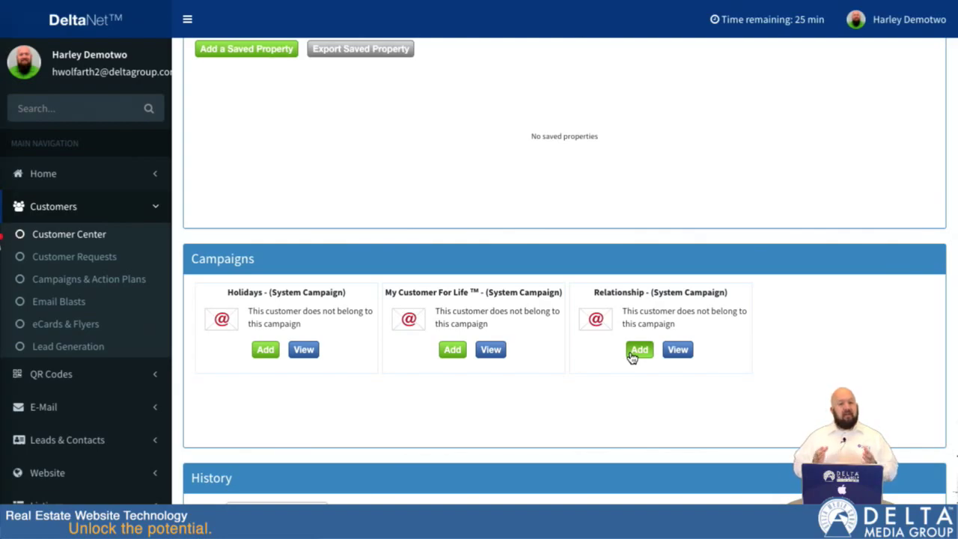
scroll(778, 386, down, 6)
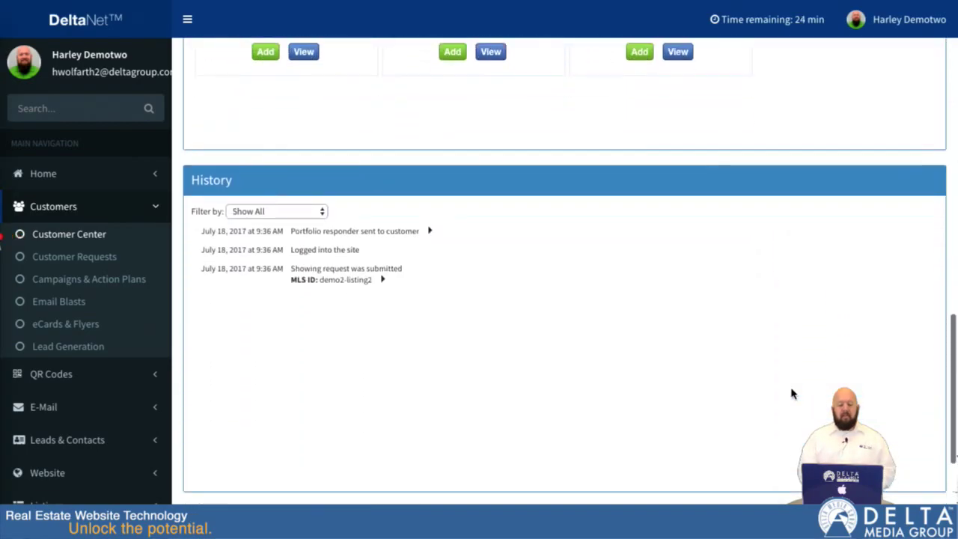
scroll(792, 394, up, 5)
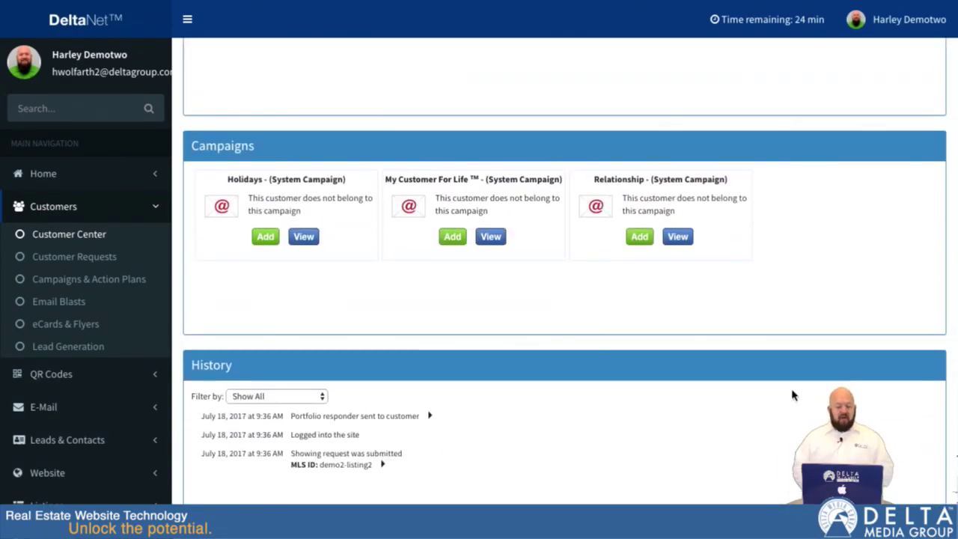
scroll(860, 210, up, 3)
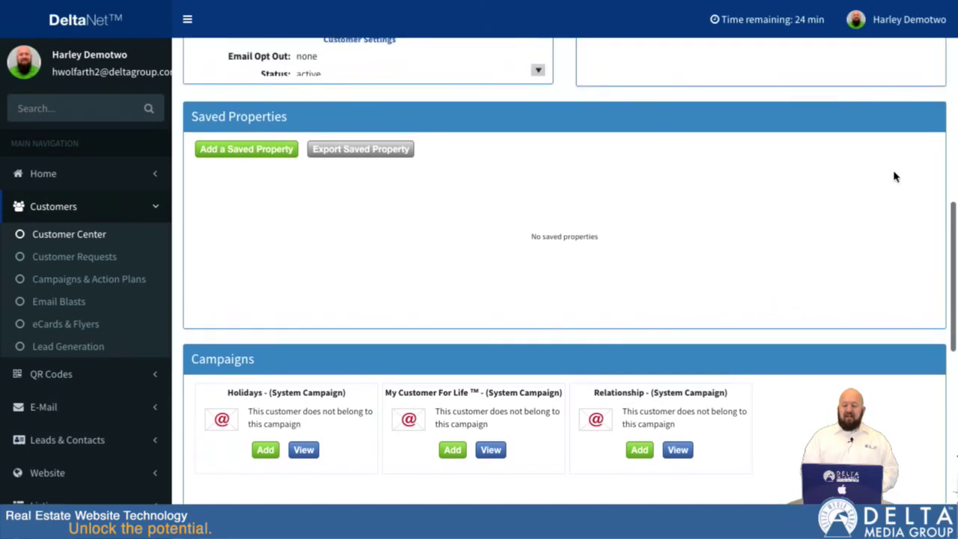
scroll(947, 107, up, 8)
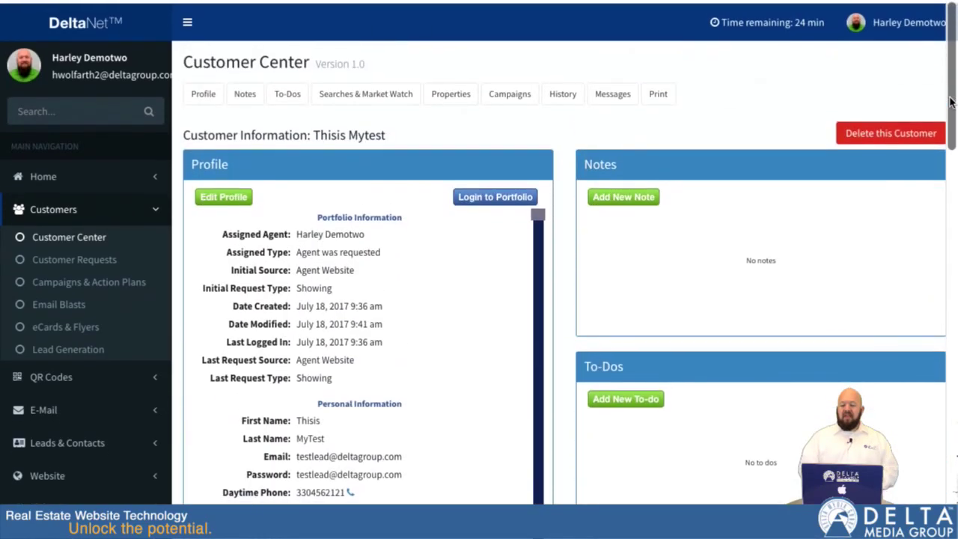